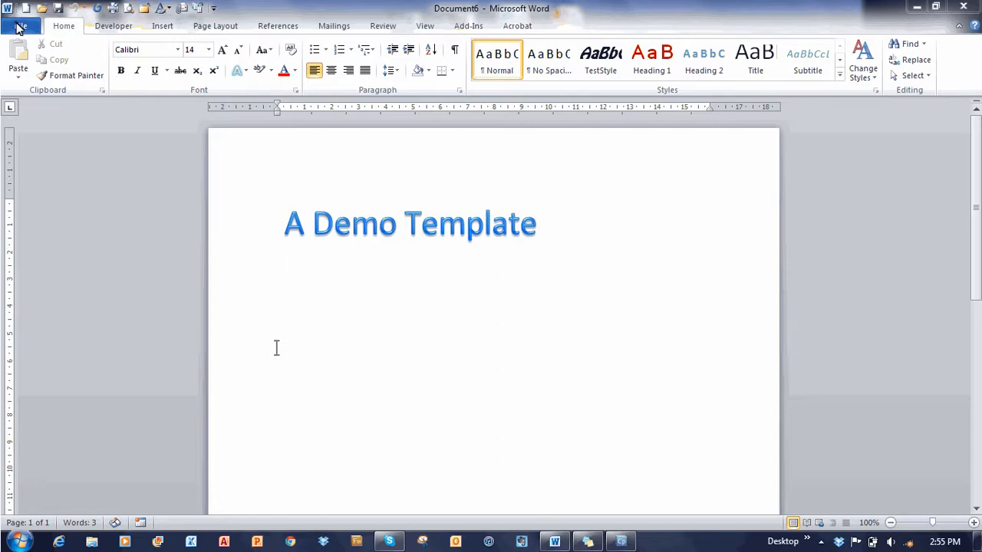
- Check Document6's summary properties to confirm which template it is based on
left_click(21, 27)
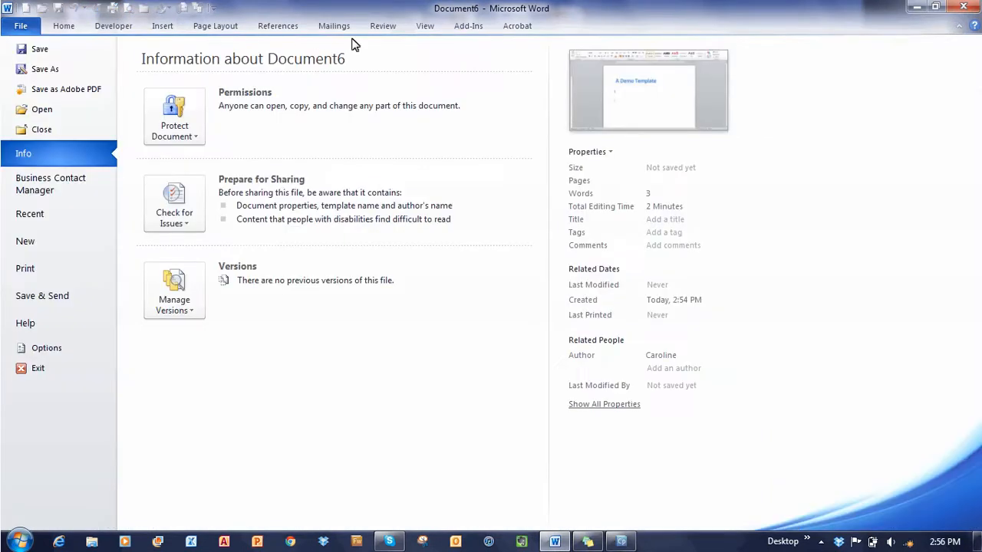
left_click(612, 153)
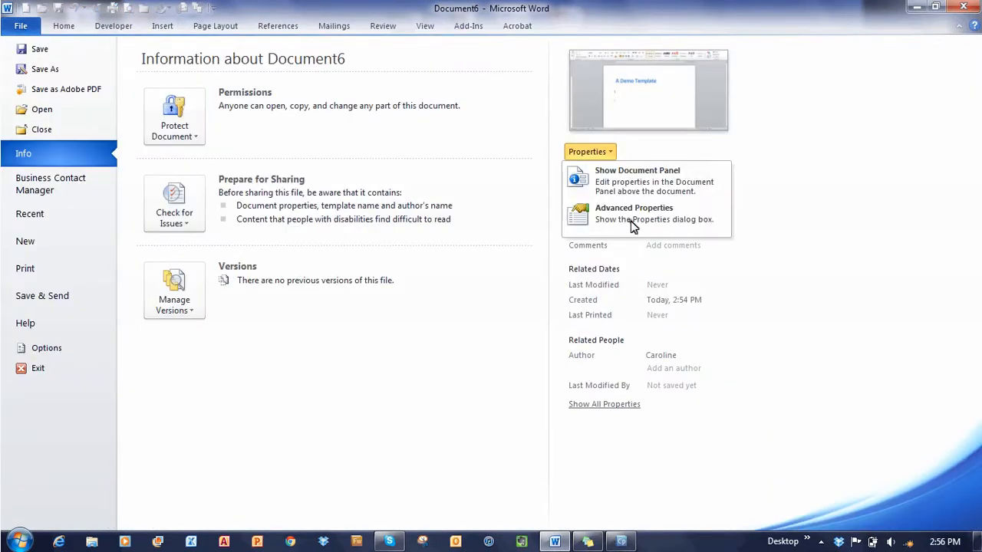
left_click(630, 219)
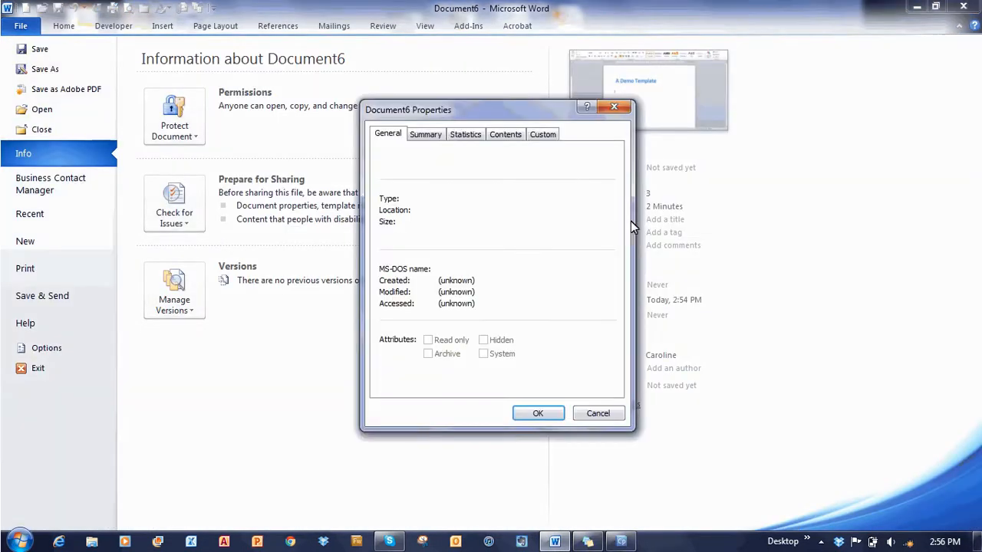
left_click(418, 136)
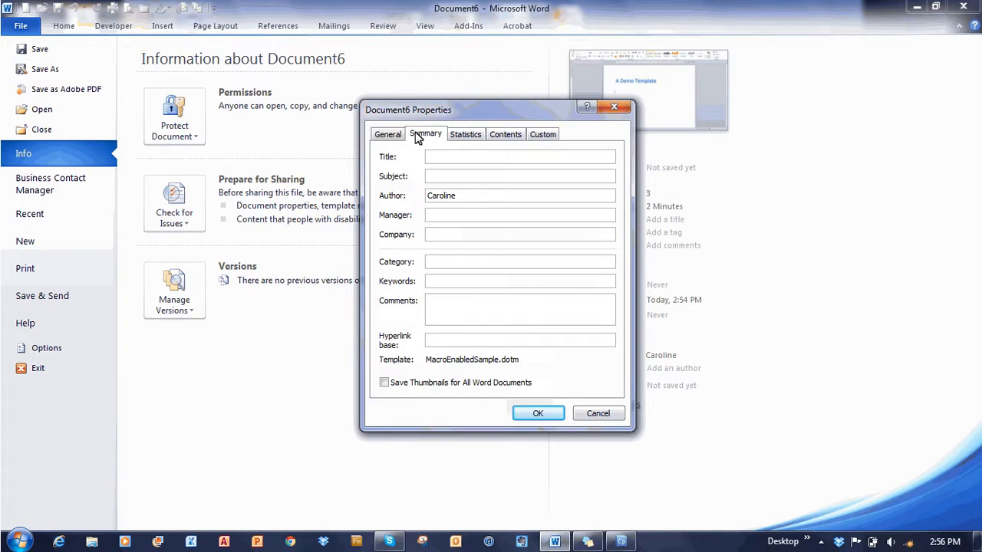
left_click(596, 414)
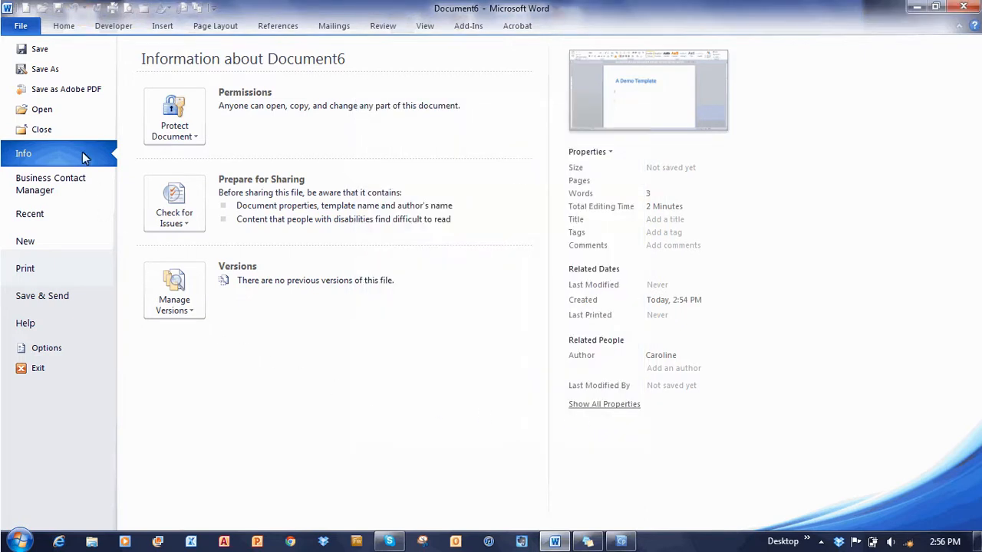
left_click(65, 28)
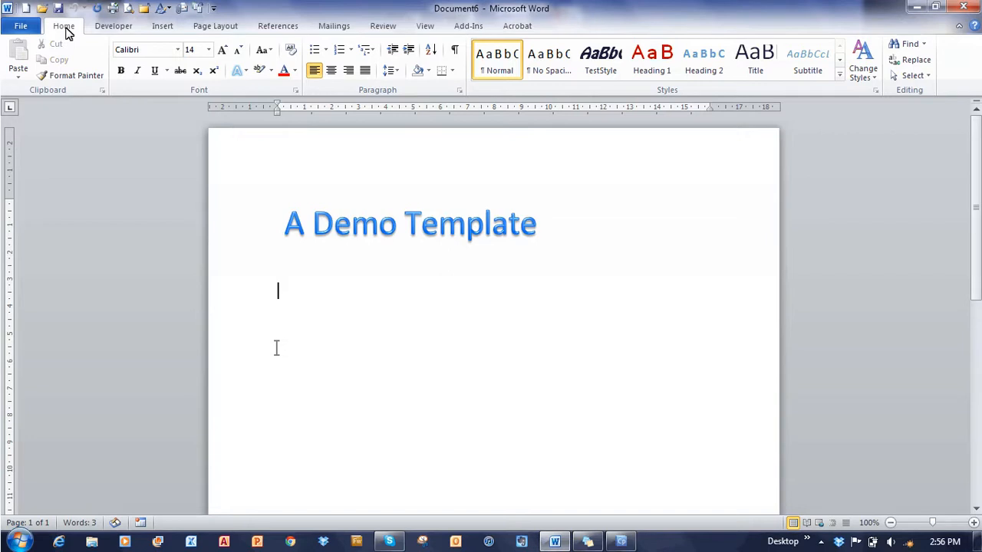
- Record a new macro named TopAndBottom, stored in MacroEnabledSample.dotm documents, and choose a keyboard shortcut
left_click(115, 26)
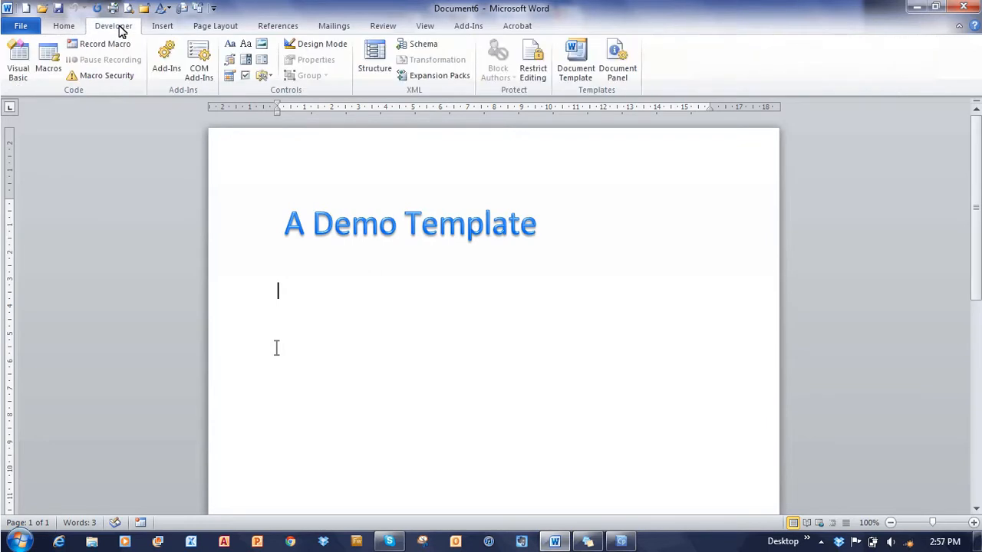
left_click(142, 524)
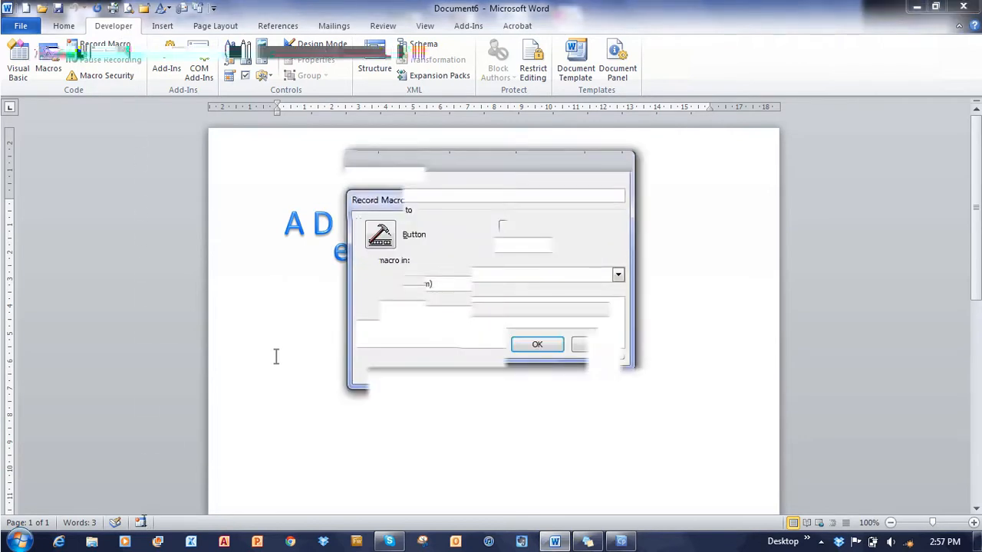
type("TopA")
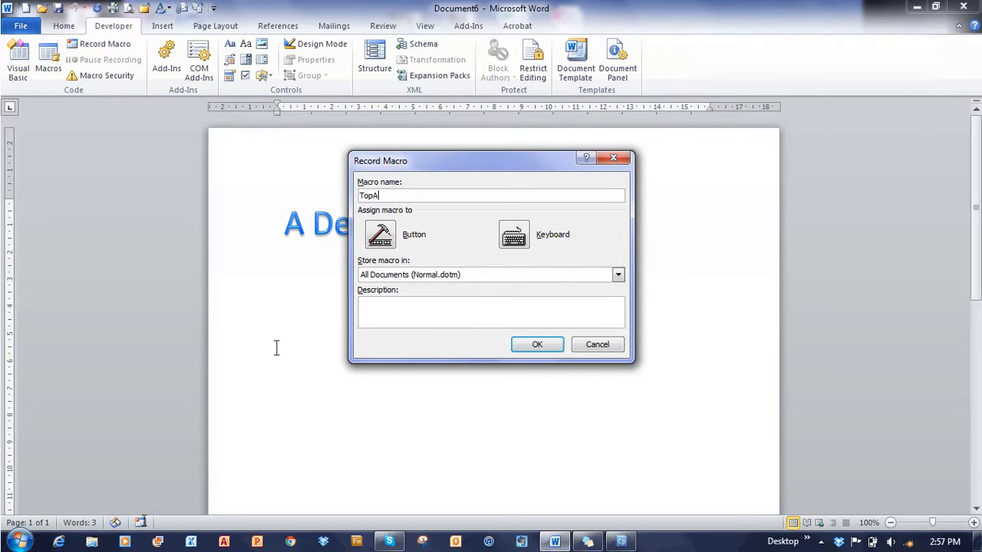
type("ndBottom")
left_click(618, 274)
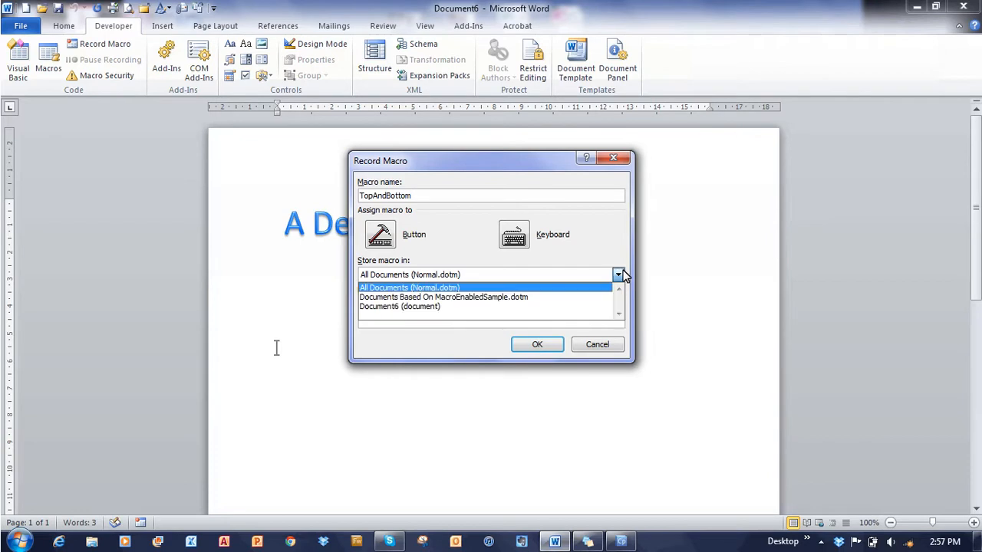
left_click(465, 297)
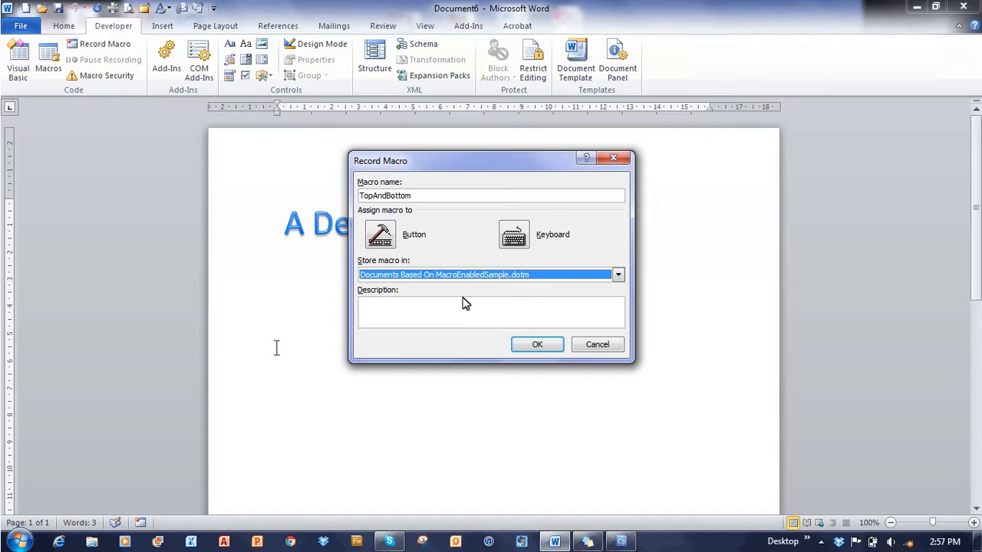
left_click(516, 238)
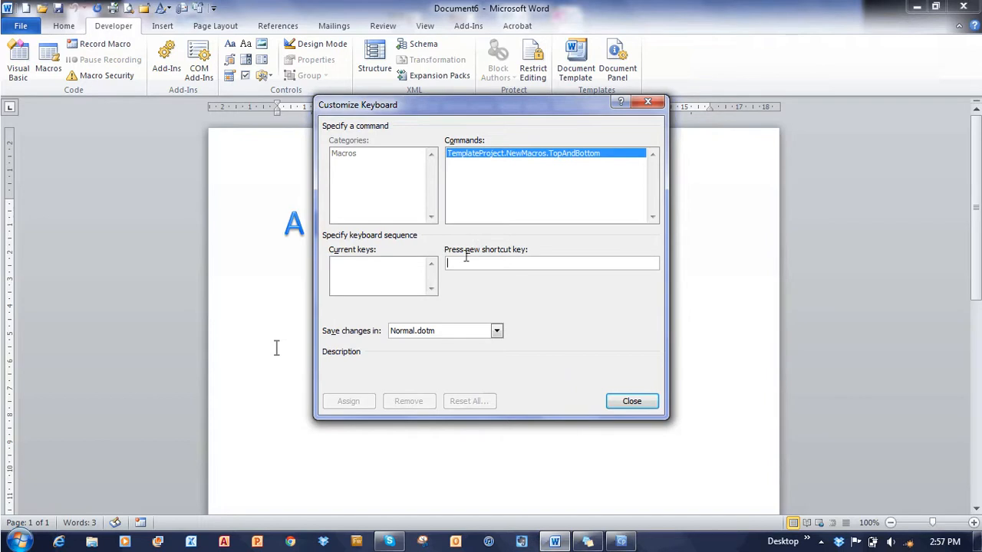
- Assign Alt+T instead of the conflicting Ctrl+C, saved in MacroEnabledSample.dotm, and start recording
key("ctrl+c")
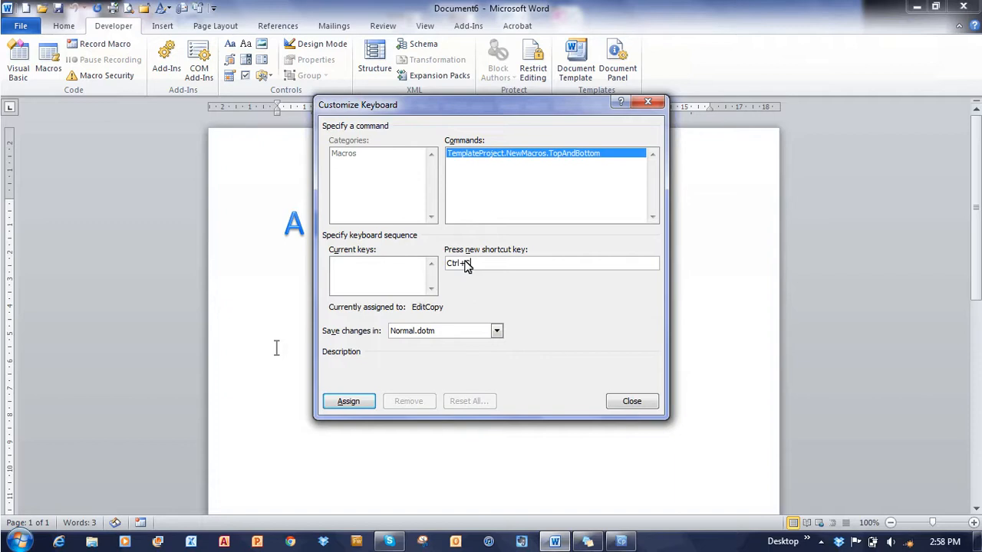
key("BackSpace")
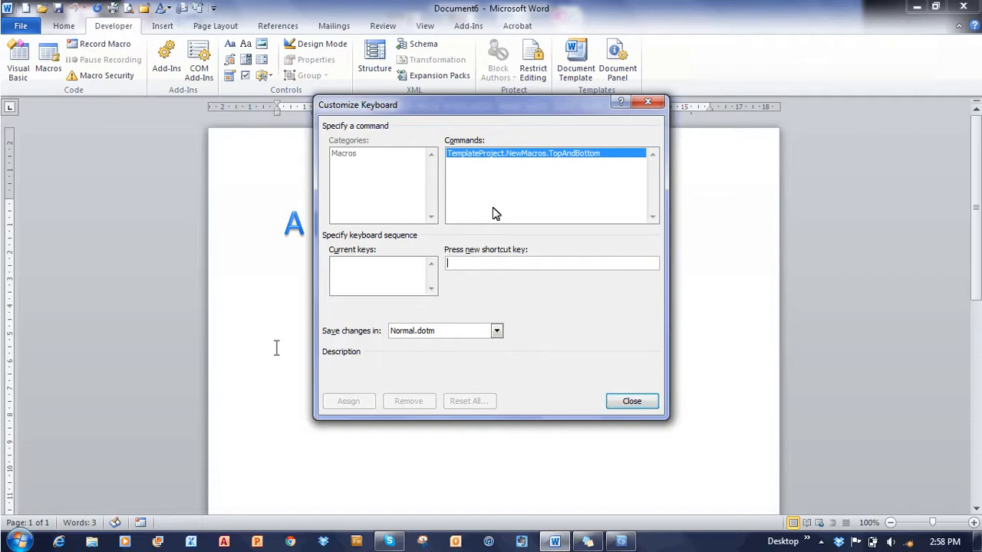
key("alt+t")
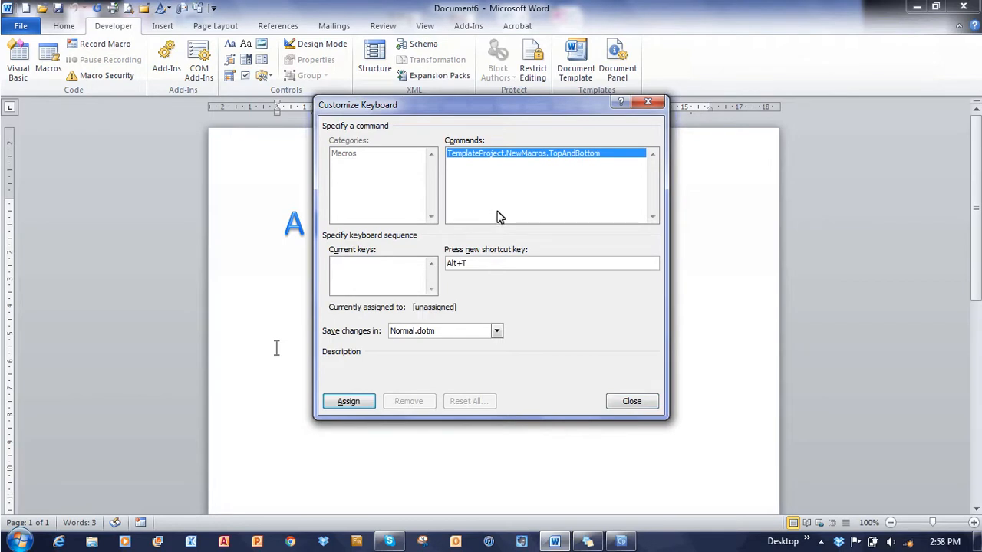
left_click(497, 331)
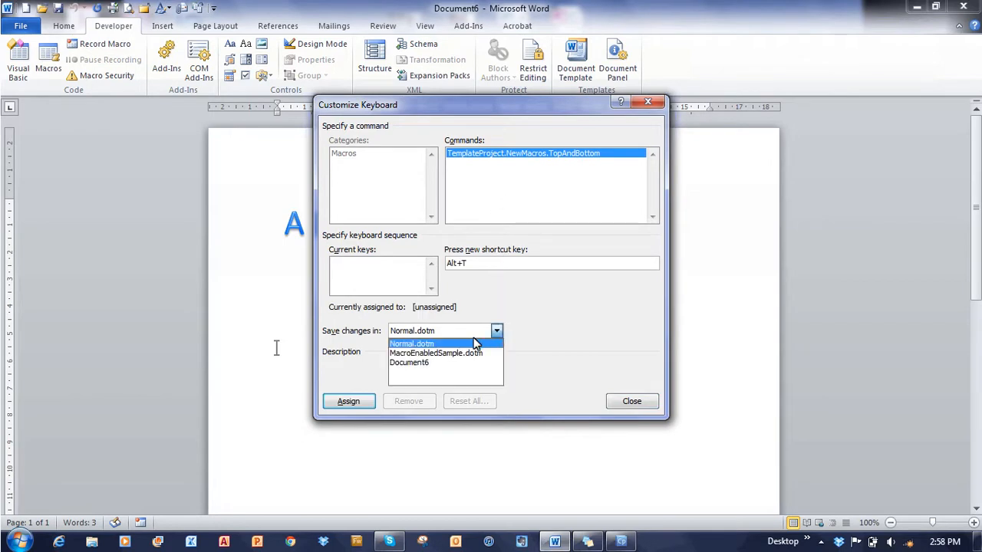
left_click(470, 354)
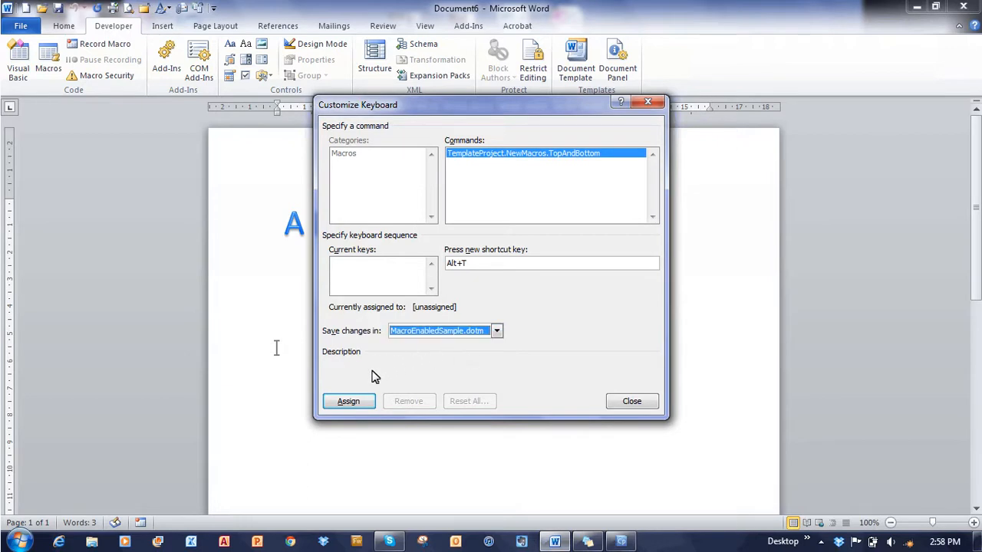
left_click(349, 402)
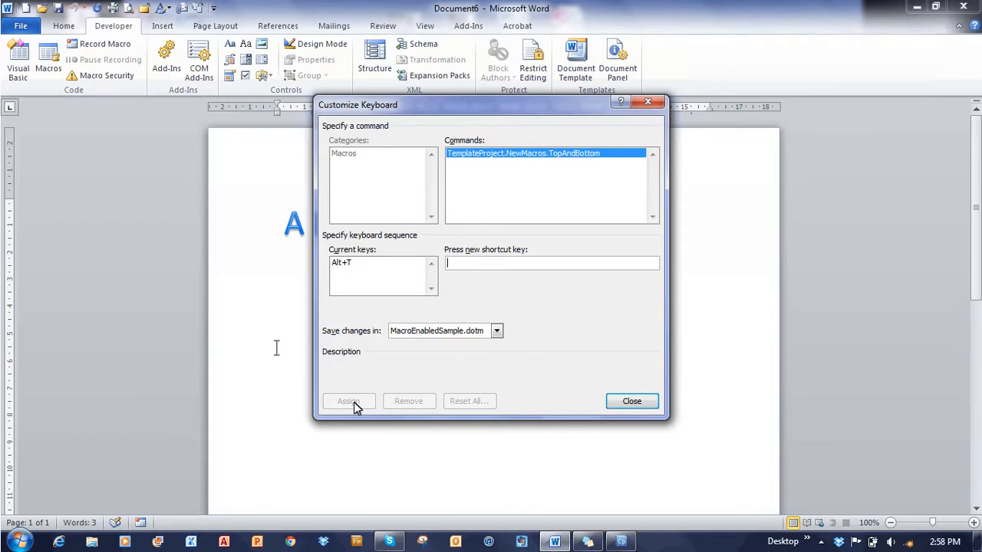
left_click(631, 402)
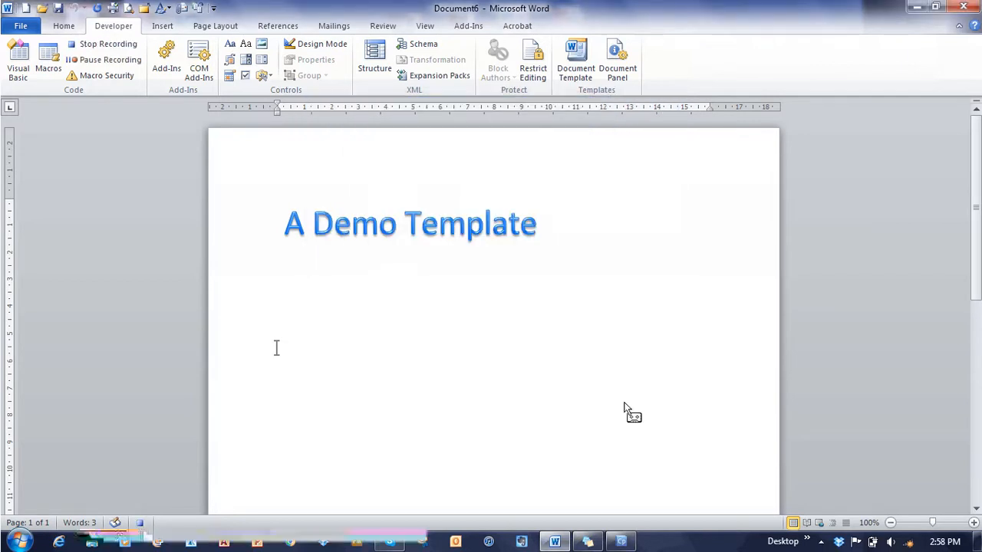
- Jump to the TopOfDocument bookmark with Go To (Ctrl+G), then bring up the Home formatting tools
key("ctrl+g")
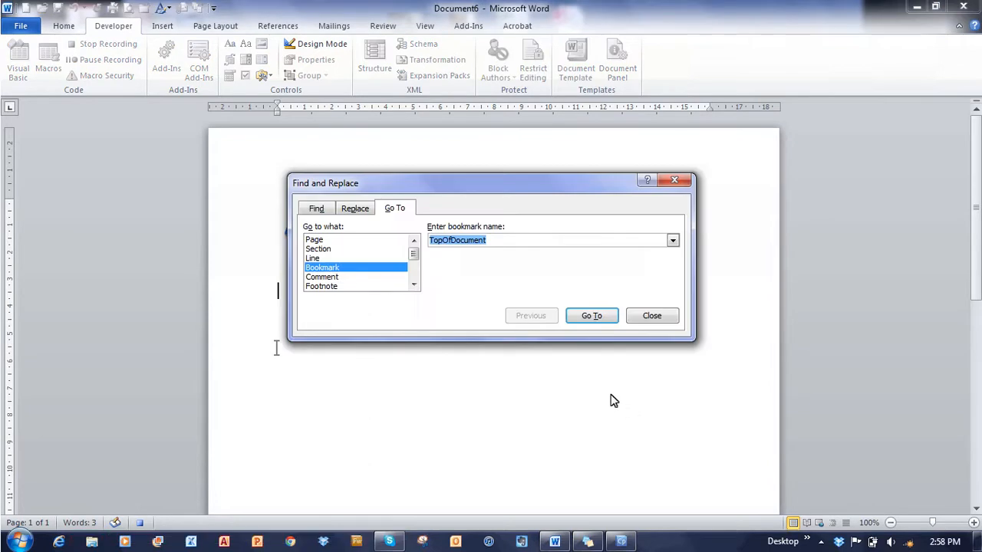
left_click(597, 316)
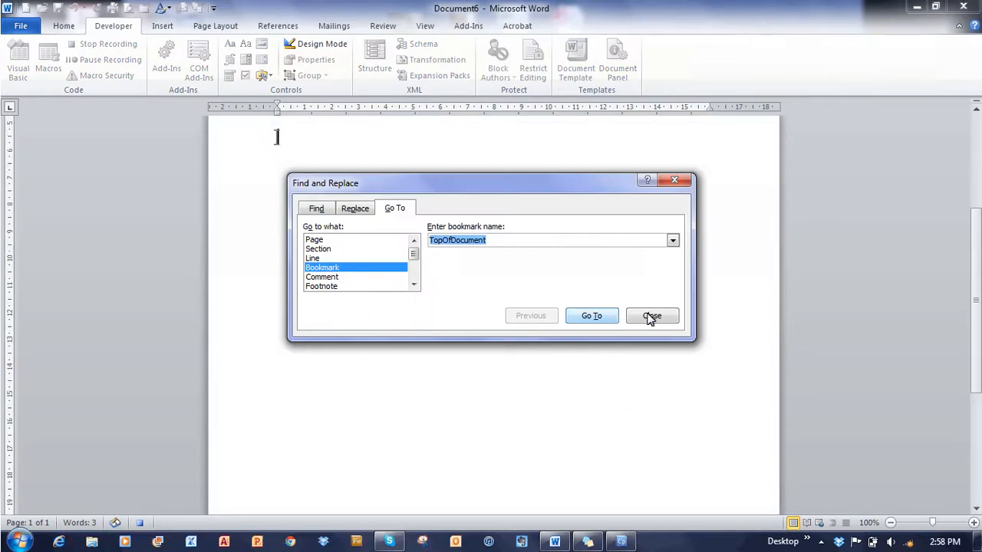
left_click(651, 316)
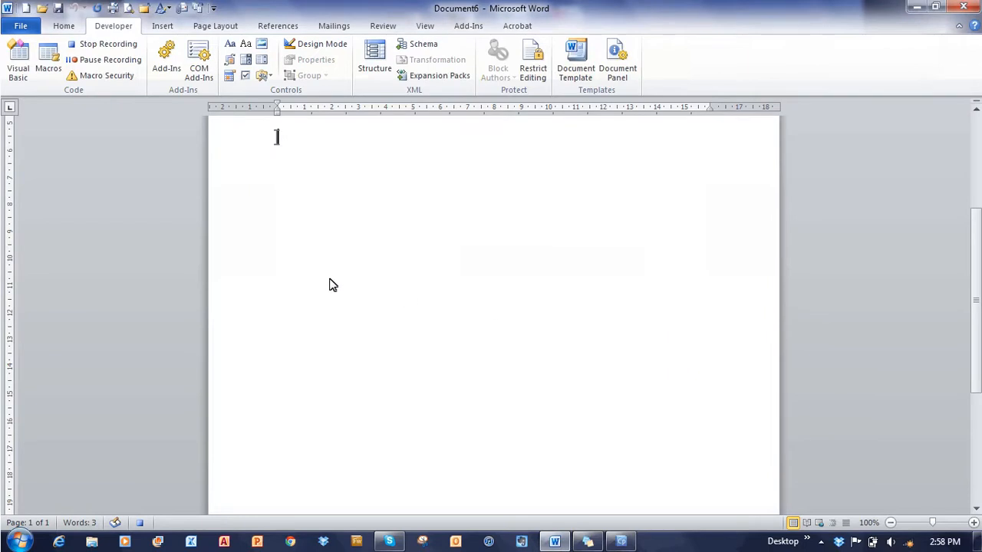
left_click(64, 27)
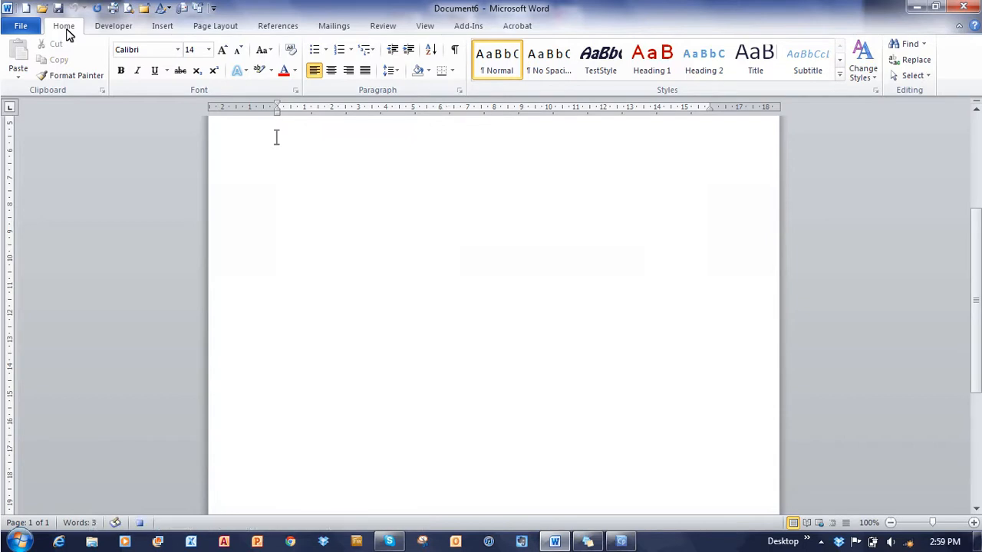
- Set the font to Aharoni, size 16, with Automatic font colour
left_click(179, 51)
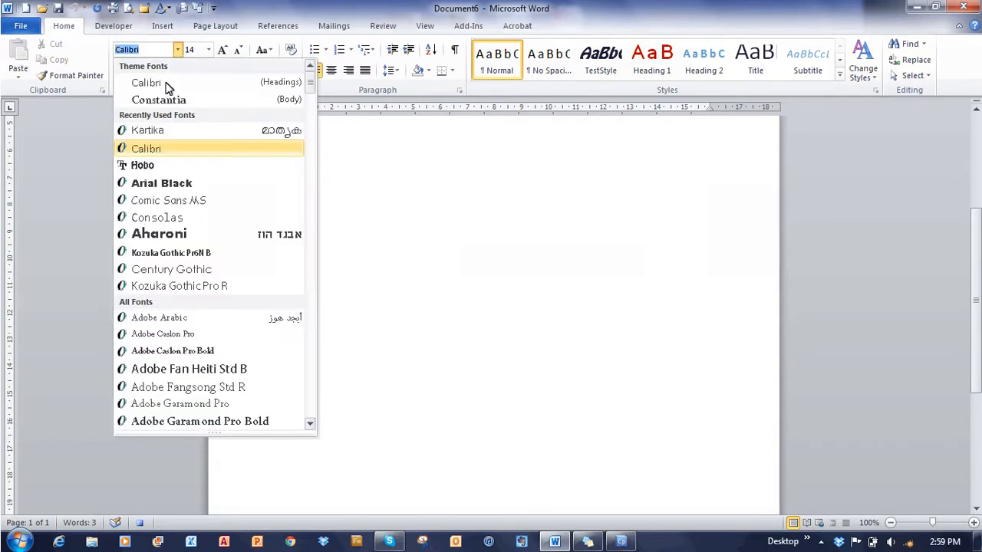
left_click(159, 233)
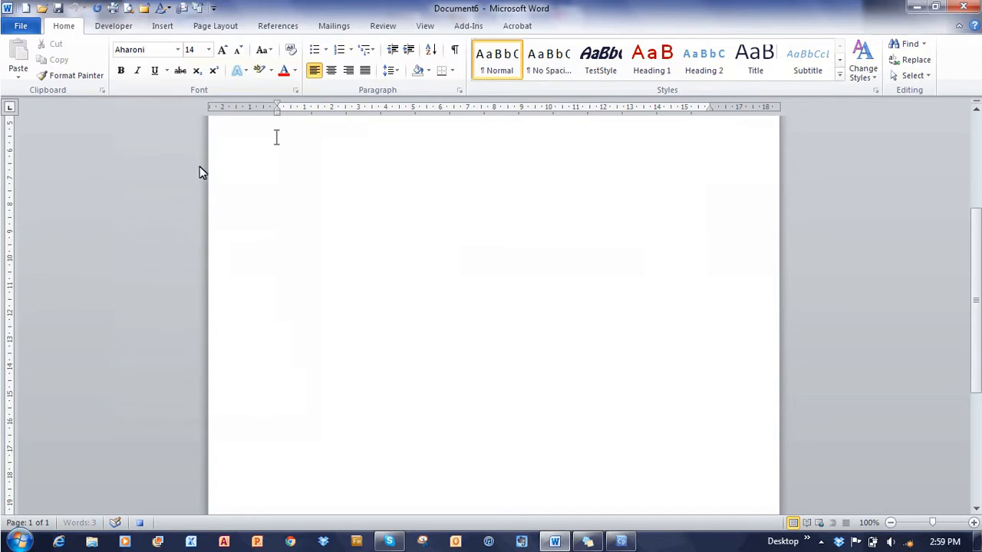
left_click(207, 50)
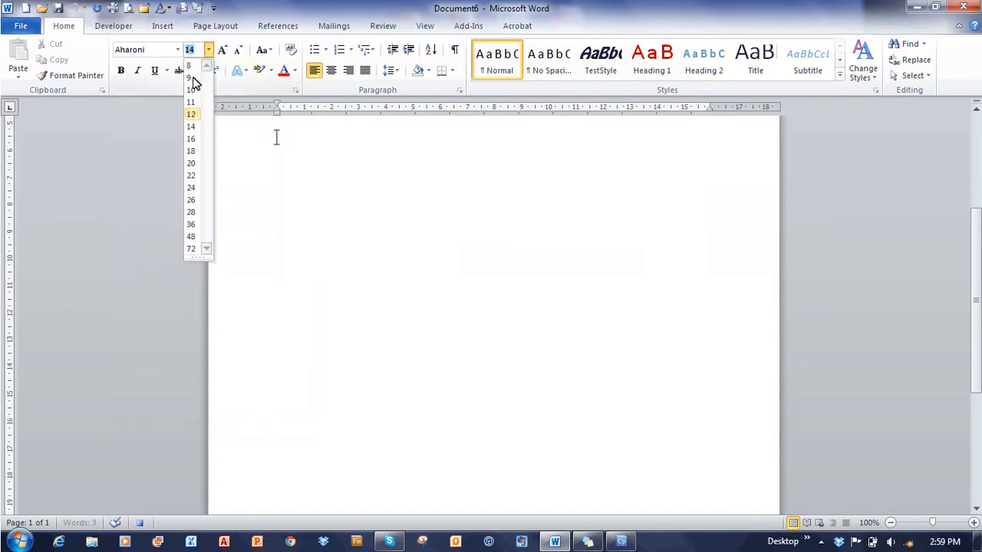
left_click(190, 138)
left_click(295, 70)
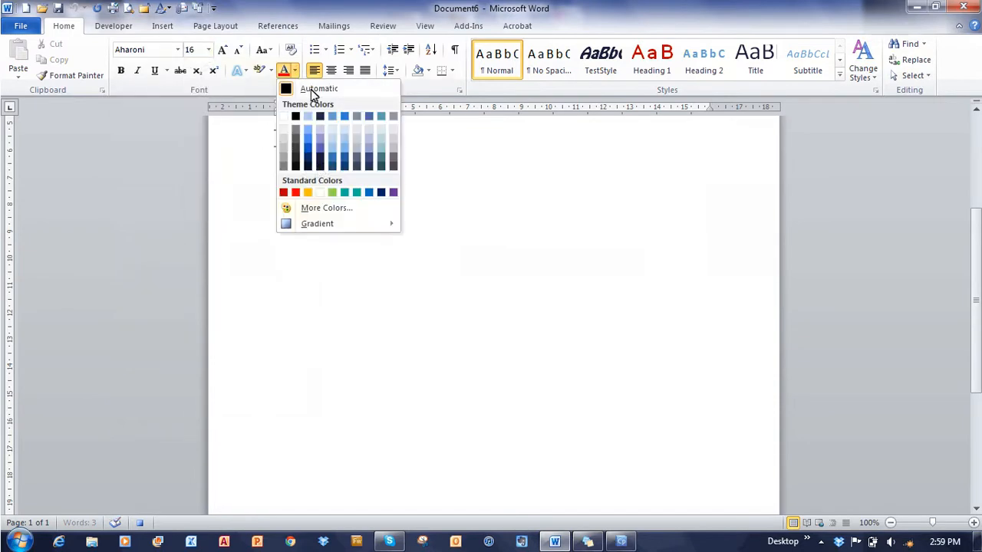
left_click(317, 167)
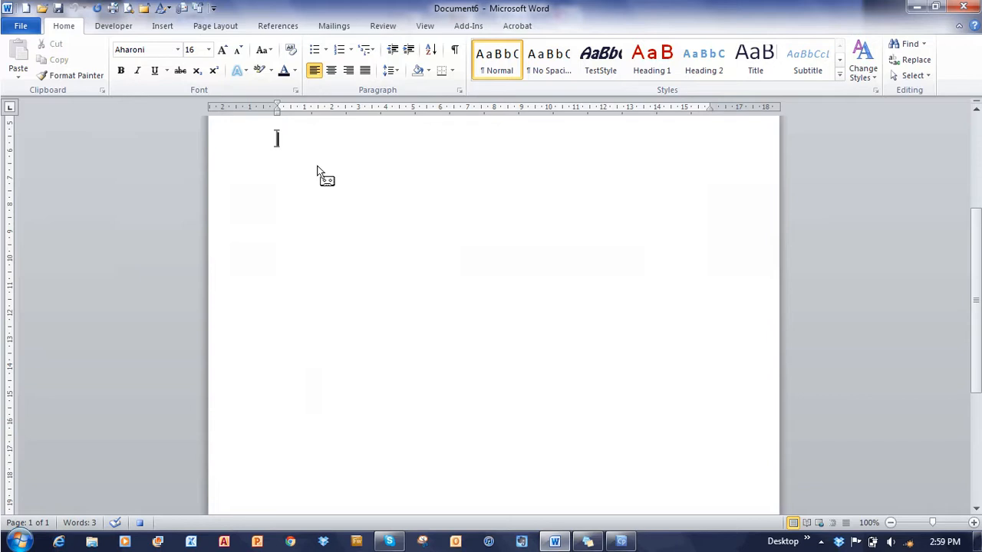
- Type 'tOP OF DOCUMENT', capitalise it with Shift+F3, and move to the line below
type("tOP O")
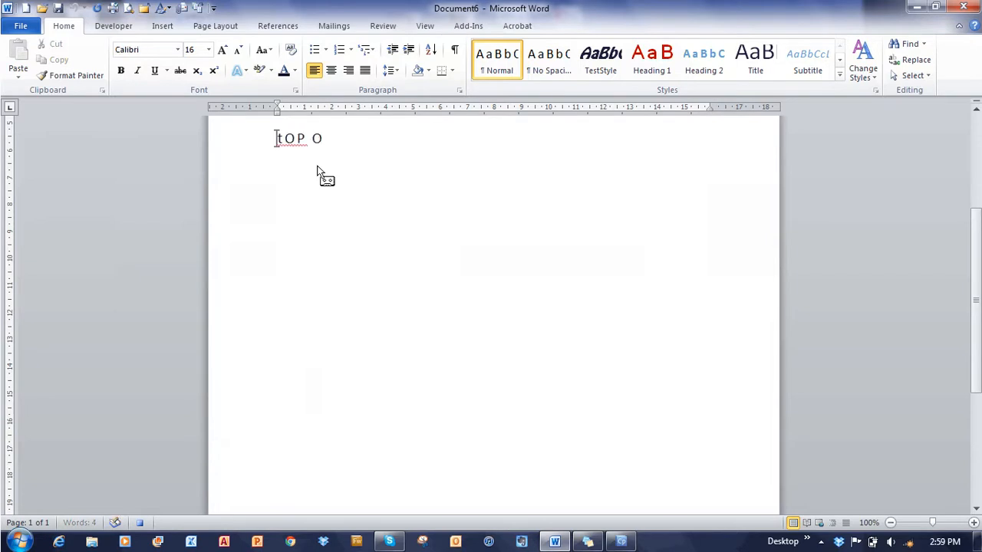
type("F DOCUMENT")
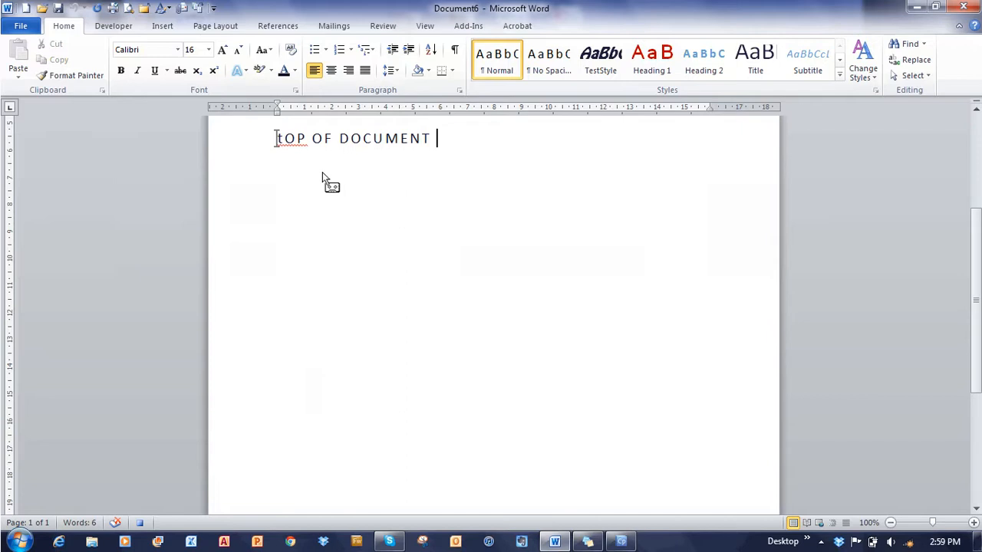
key("shift+Left")
key("shift+Left")
key("shift+Left")
key("shift+Left")
key("shift+Left")
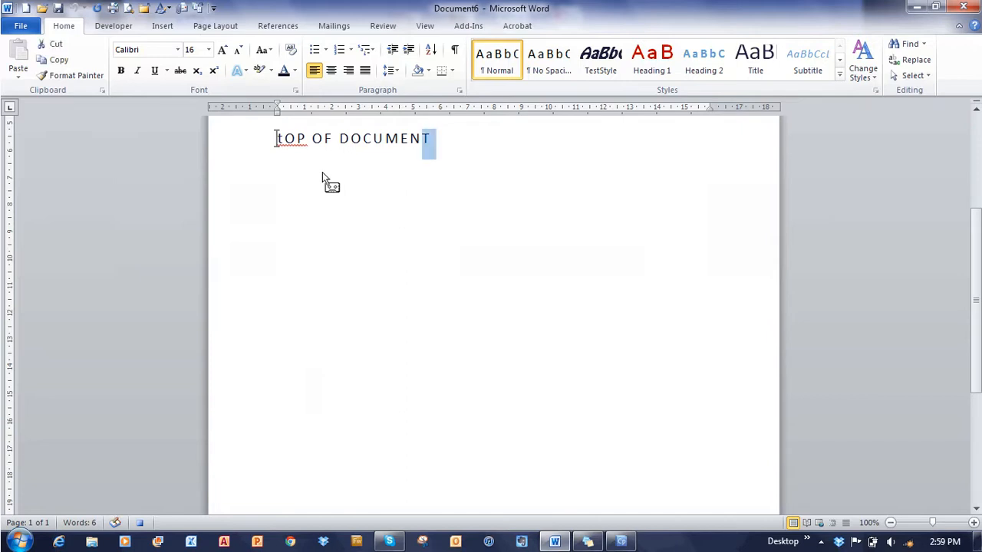
key("shift+Left")
key("shift+Left")
key("shift+Left")
key("shift+Left")
key("shift+Left")
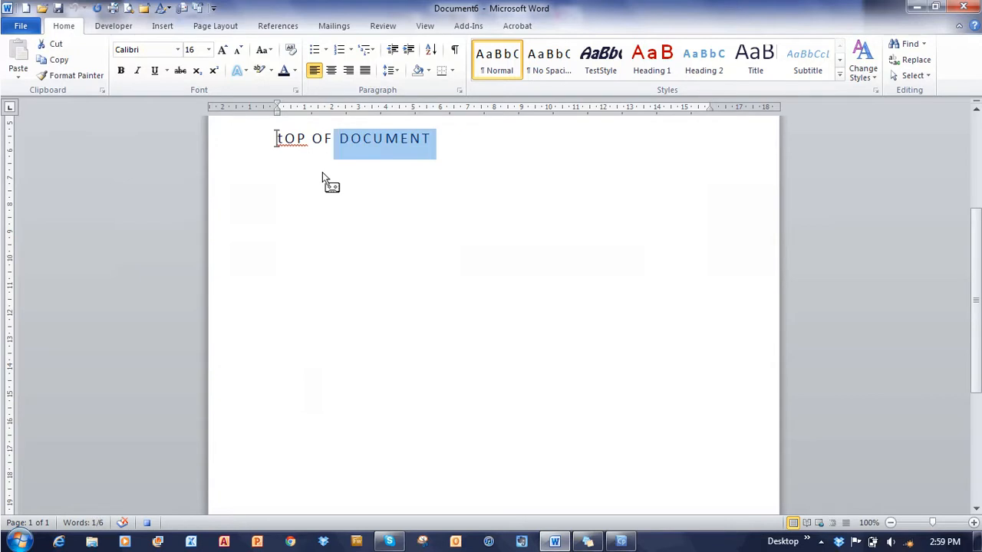
key("shift+Left")
key("shift+Left")
key("shift+Left")
key("shift+Left")
key("shift+Left")
key("shift+Left")
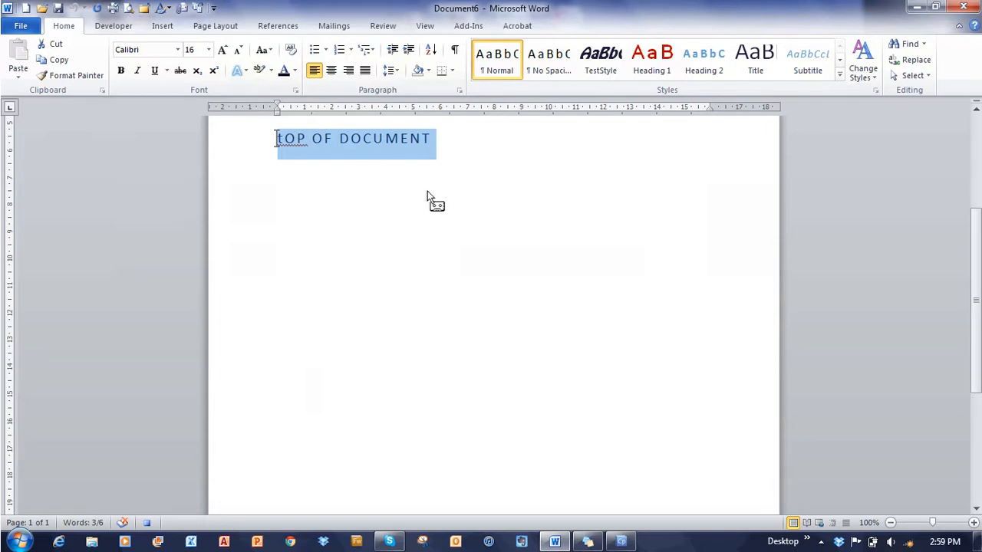
key("shift+F3")
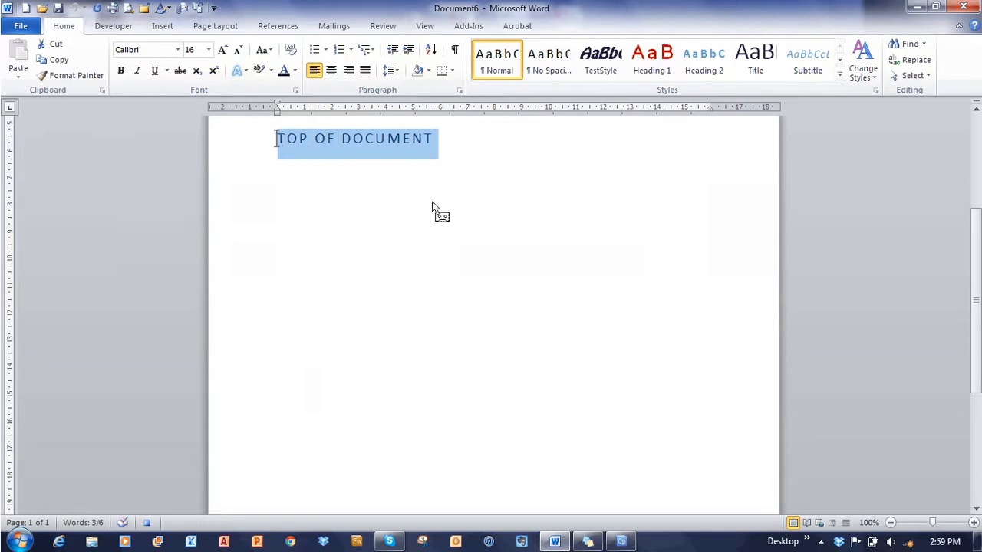
left_click(432, 207)
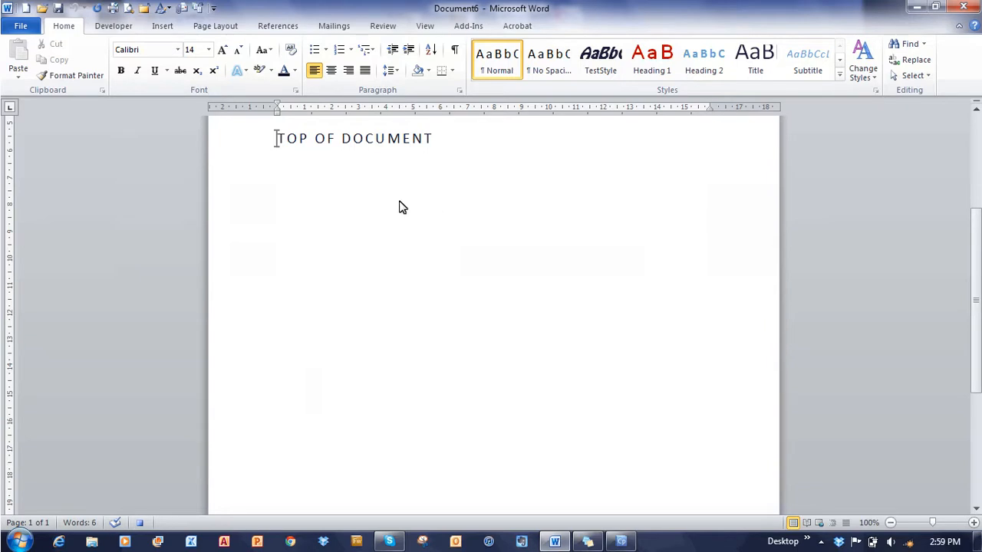
- Set the font to Kozuka Gothic Pr6N B, size 20, in dark red
left_click(177, 51)
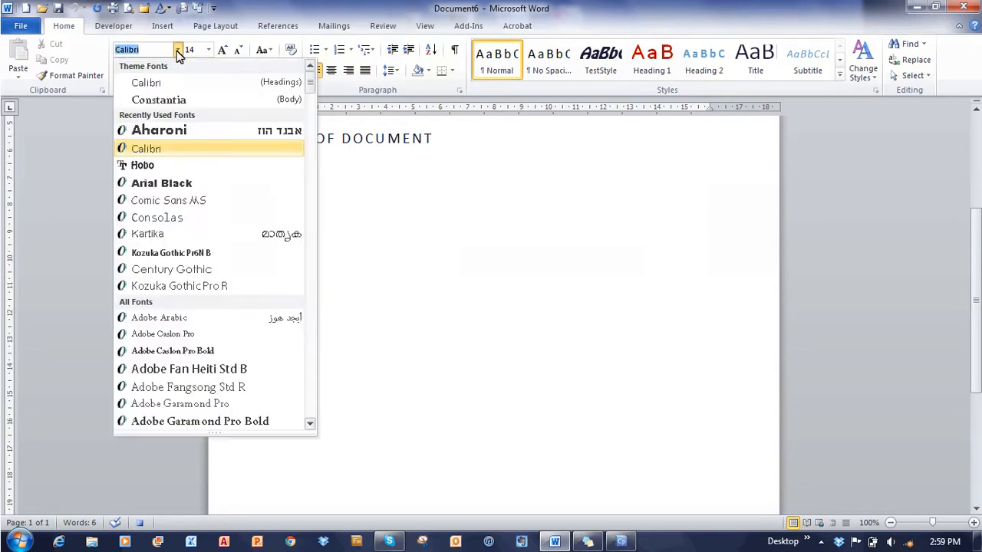
left_click(155, 253)
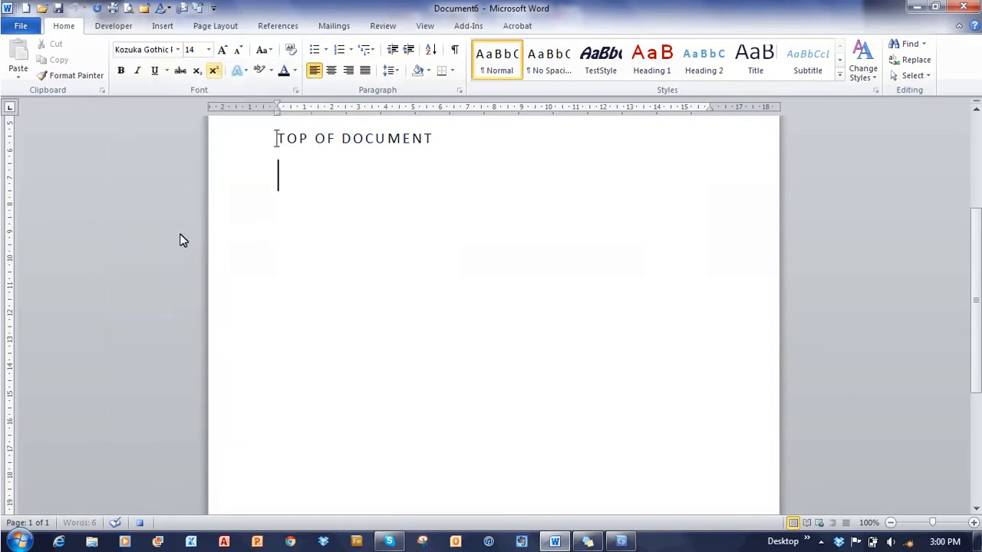
left_click(209, 50)
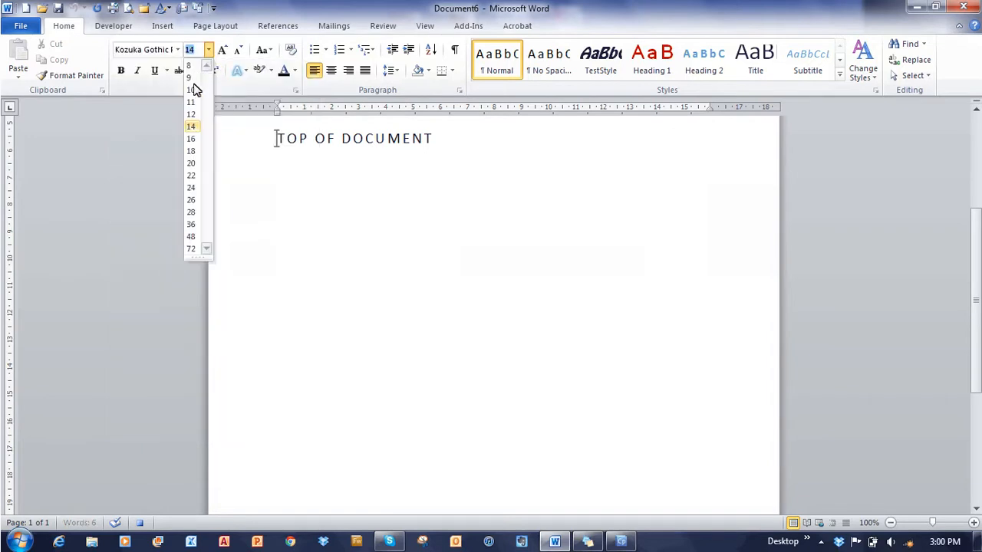
left_click(191, 167)
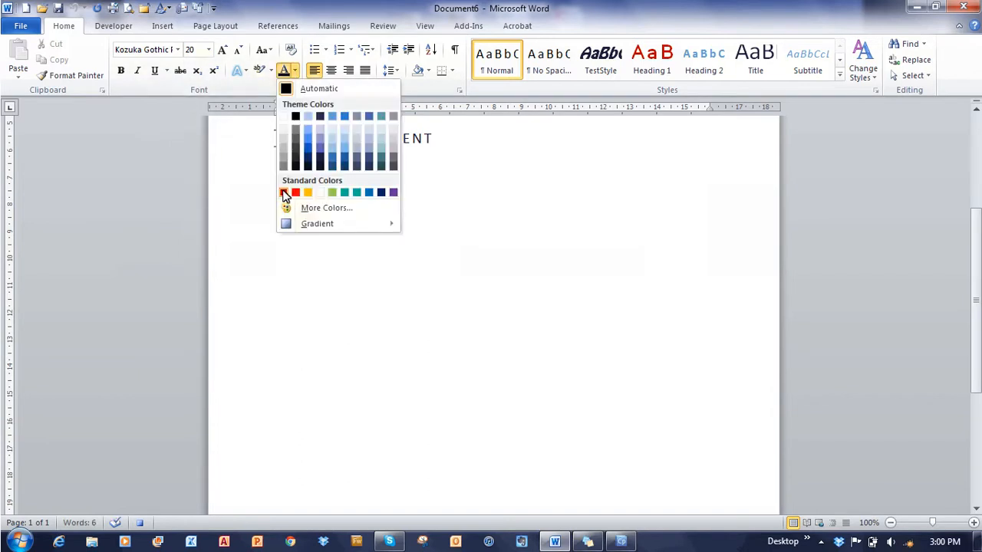
left_click(284, 192)
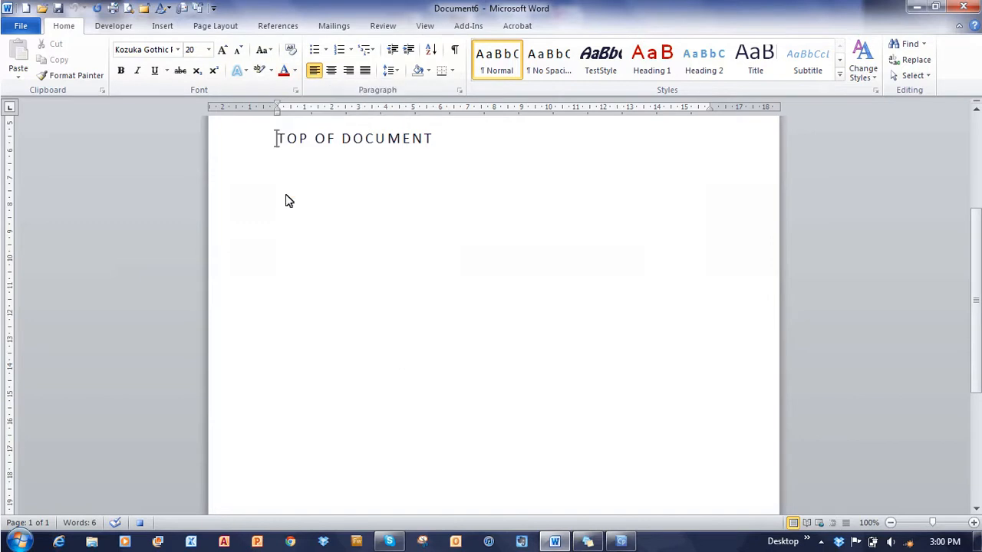
- Drag the left and right indents inward and type 'BOTTOM OF DOCUMENT'
left_click_drag(279, 114, 393, 115)
left_click_drag(711, 111, 577, 113)
type("BOTT")
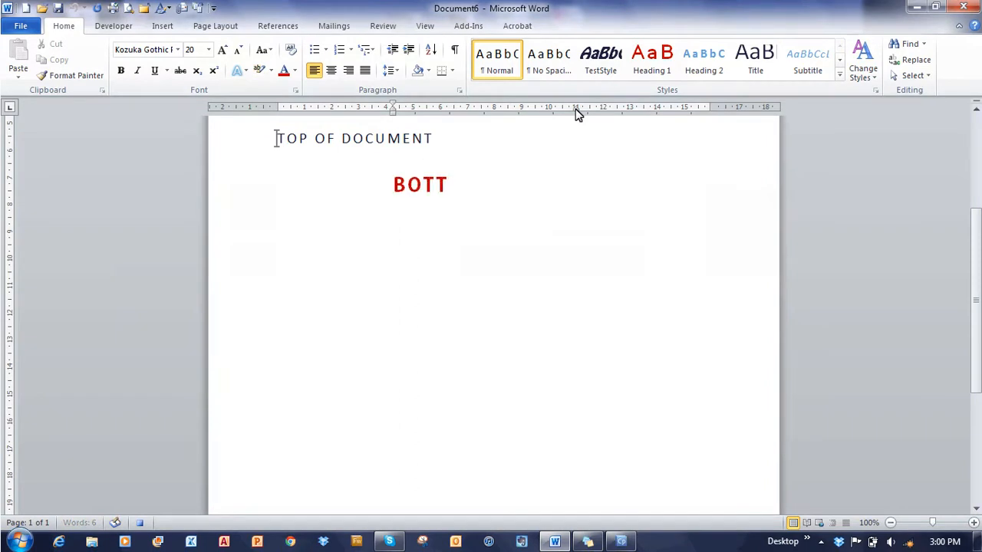
type("OM OF DOC")
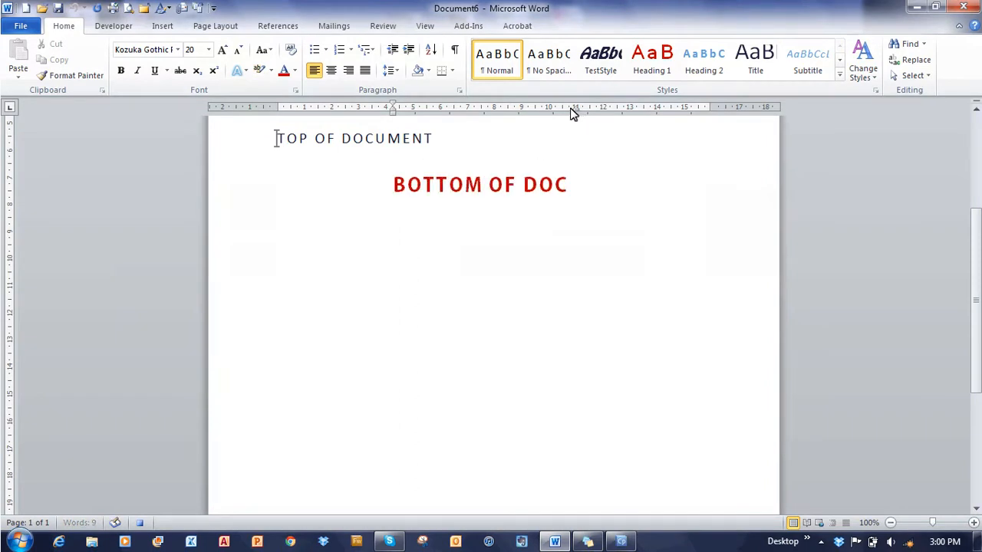
type("UMENT")
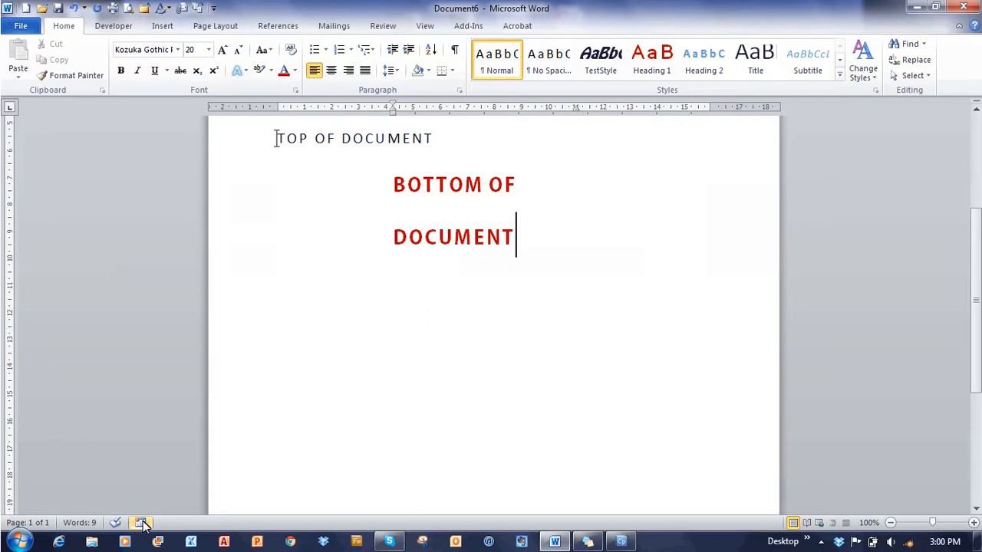
- Open the VBA editor, select the MacroEnabledSample project, and close the editor
key("alt+F11")
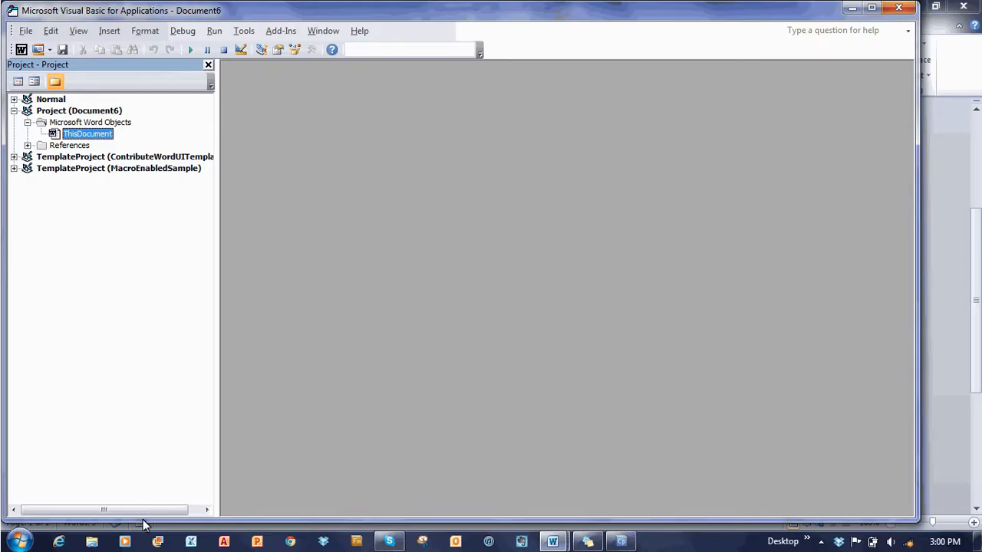
left_click(107, 168)
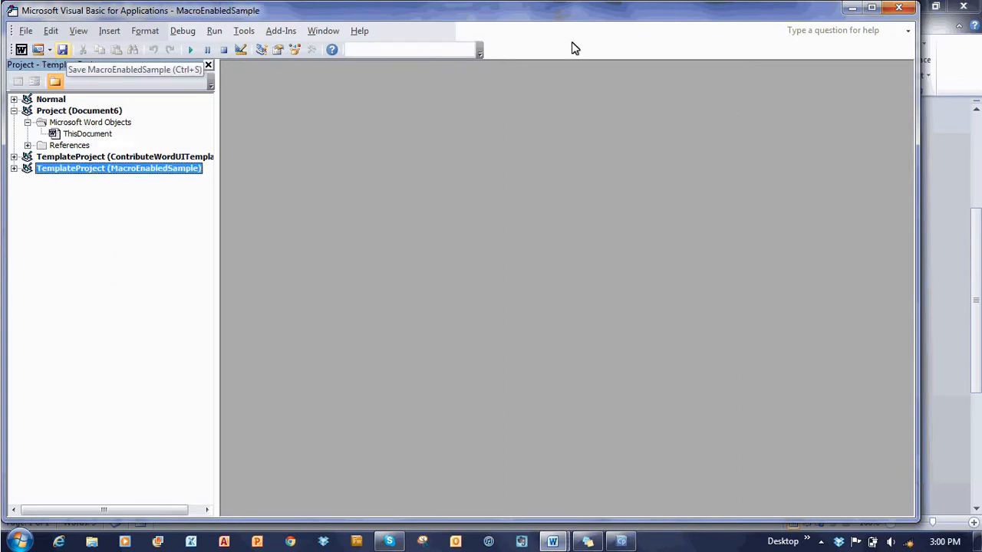
left_click(897, 7)
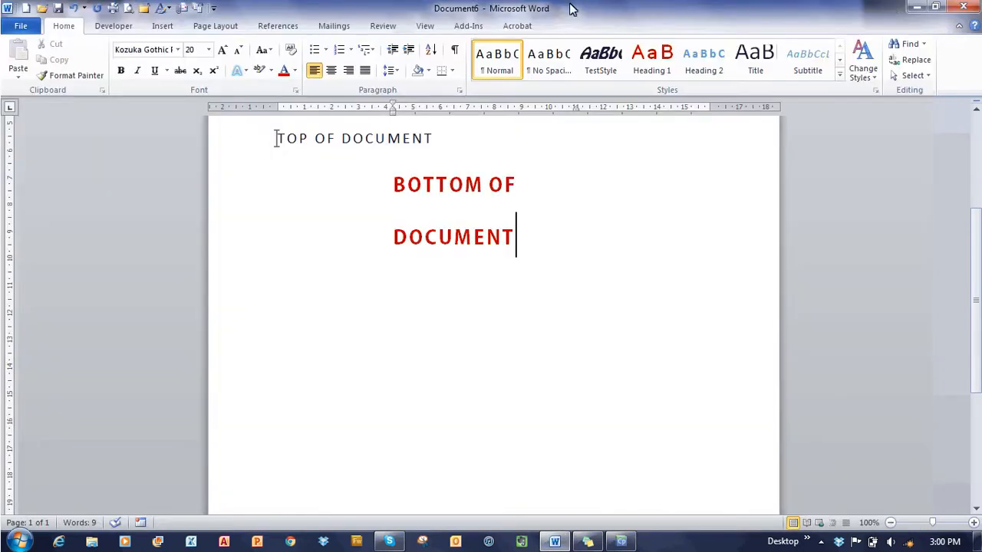
- Close Document6 without saving and show the File tab's recent documents
left_click(143, 9)
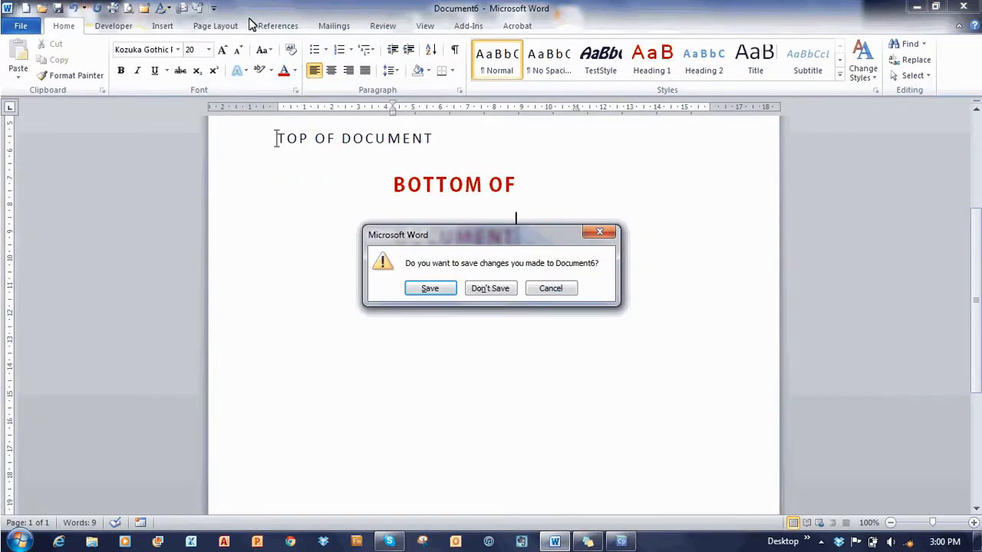
left_click(494, 286)
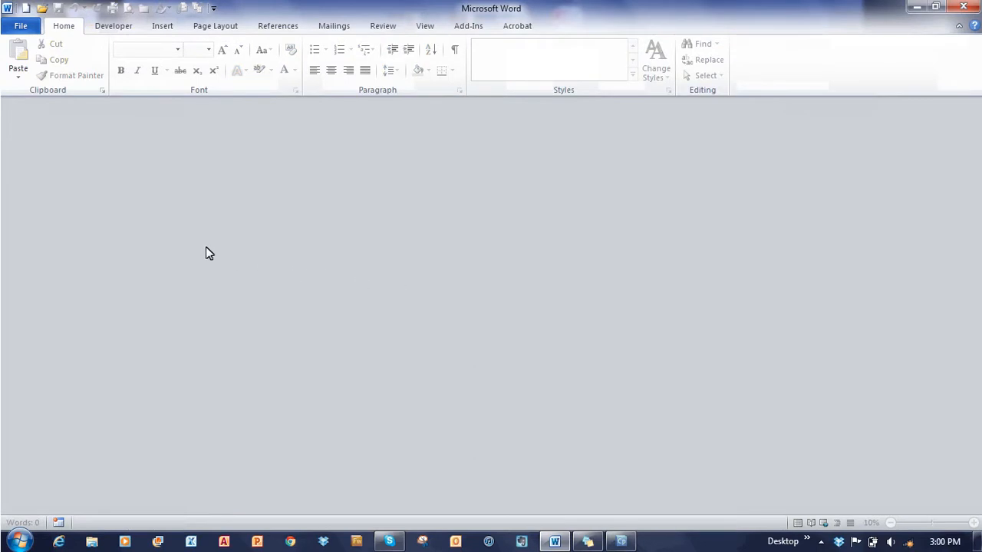
left_click(22, 28)
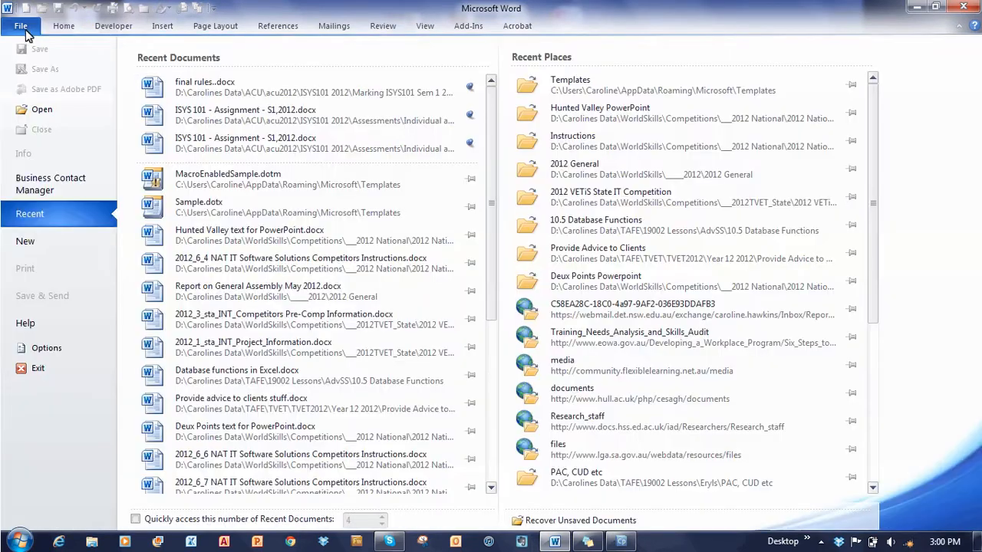
- Create a maximized document from MacroEnabledSample.dotm and fill it with =RAND() sample text
left_click(33, 240)
left_click(414, 146)
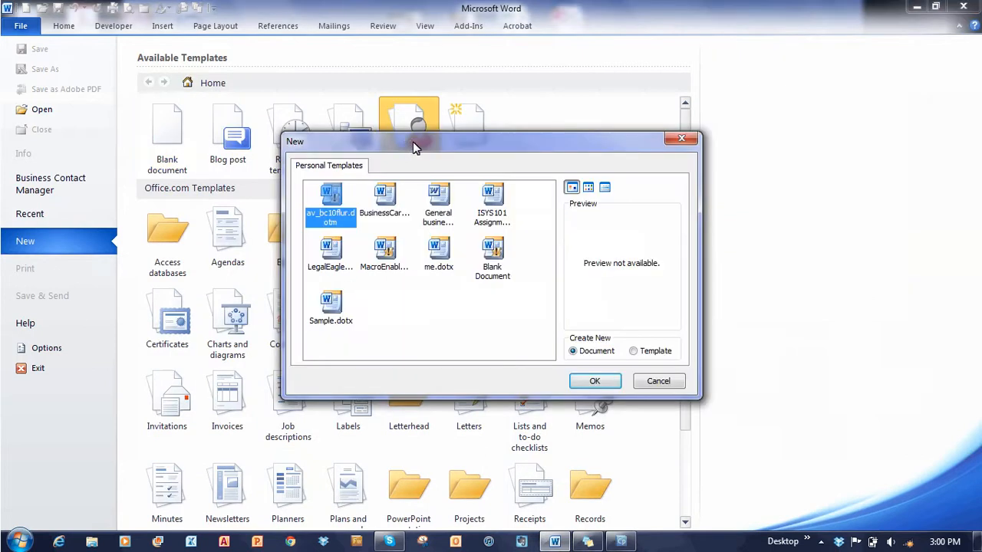
left_click(385, 250)
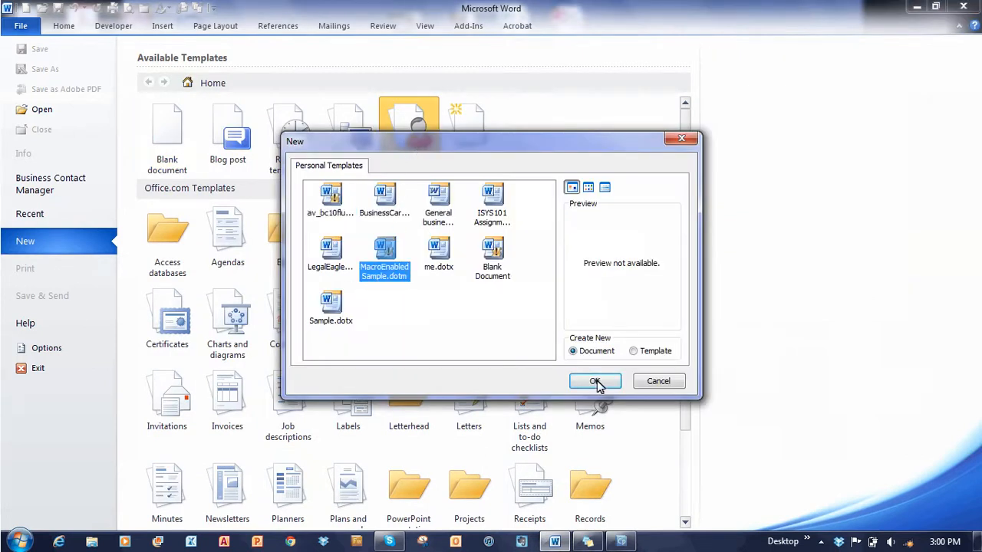
left_click(595, 381)
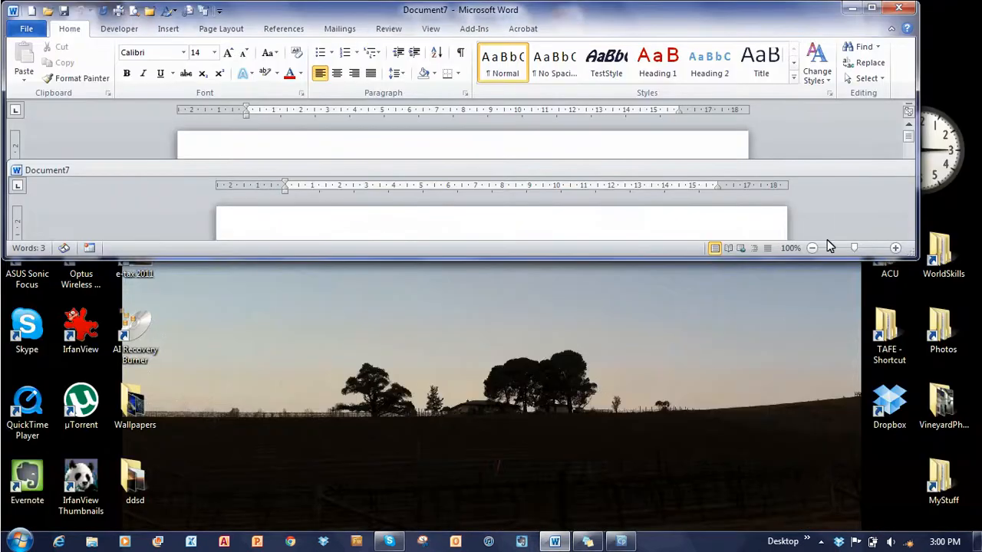
left_click(872, 7)
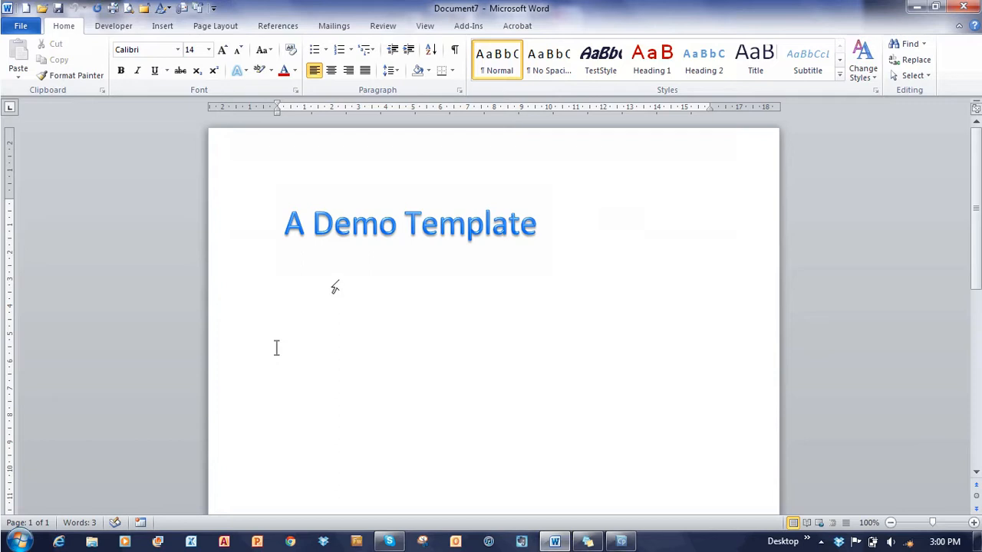
type("=RAND()")
key("Return")
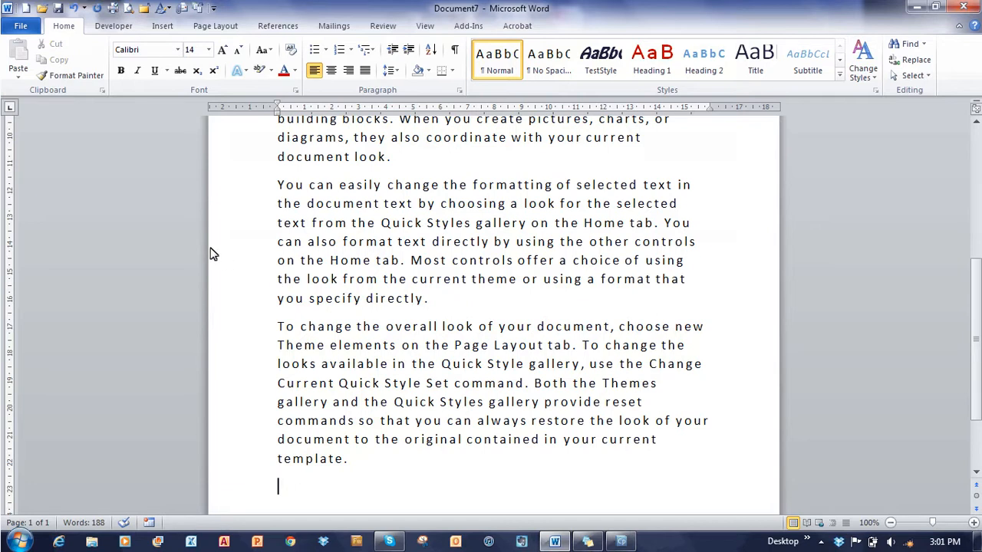
- Run the TopAndBottom macro from the Developer Macros list and scroll to verify both headings
left_click(113, 26)
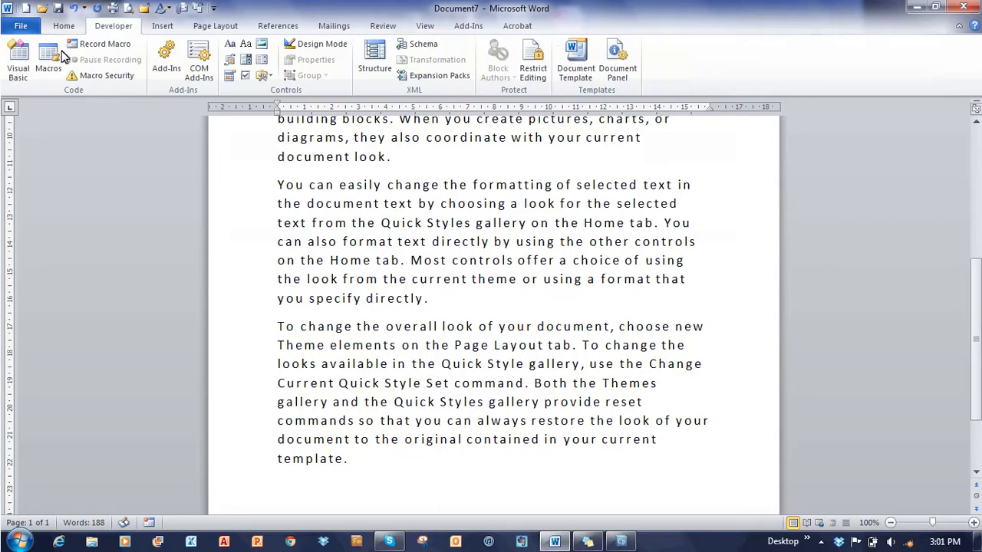
left_click(60, 66)
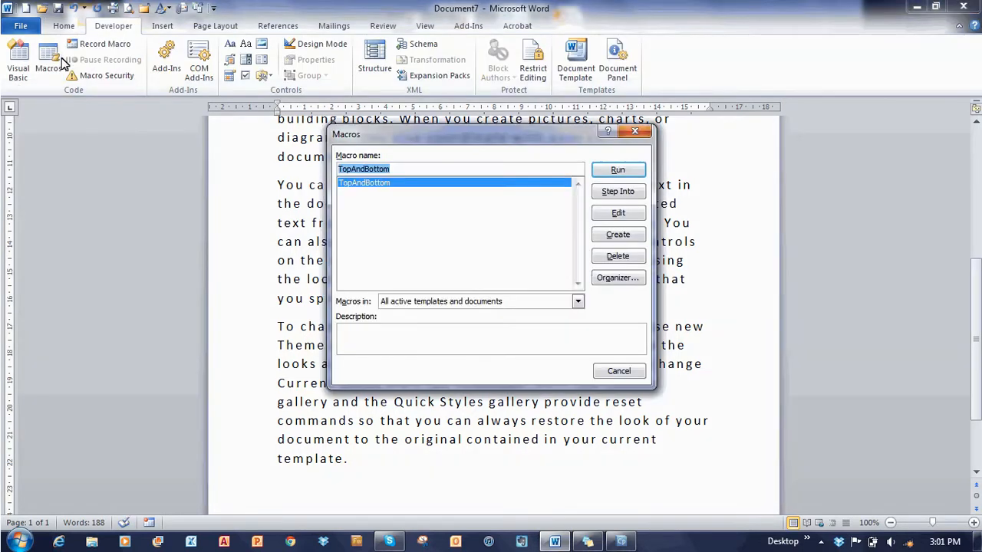
left_click(618, 170)
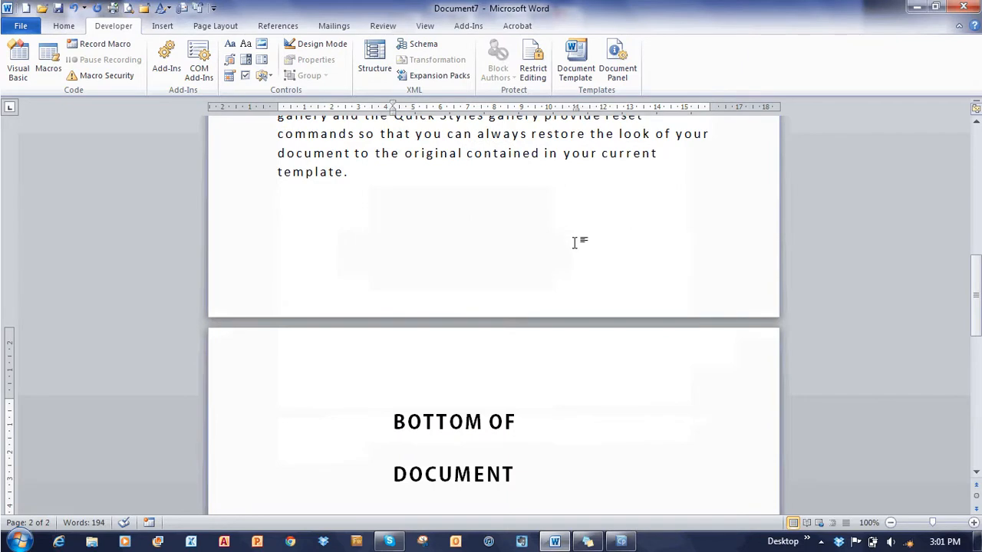
scroll(575, 242, "up", 9)
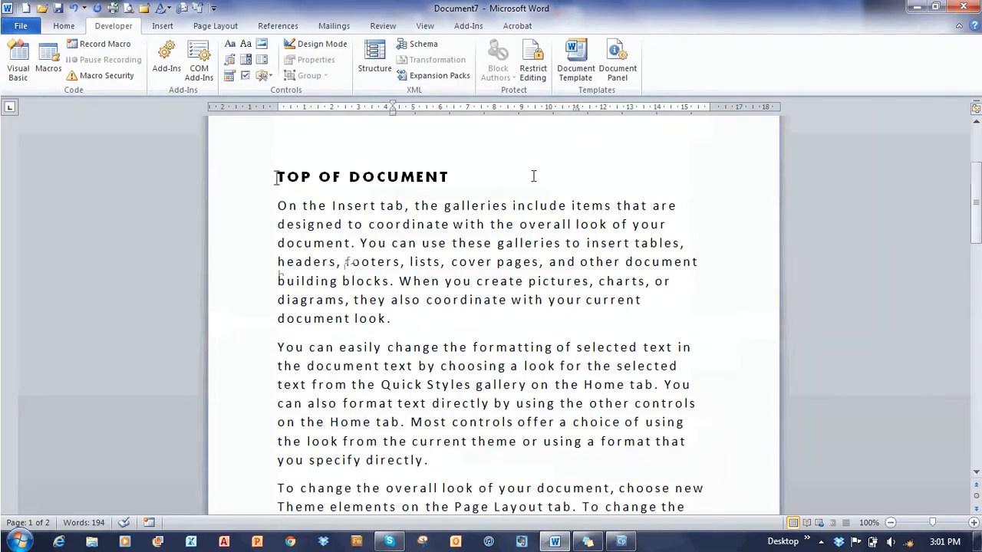
scroll(534, 177, "down", 6)
scroll(533, 176, "down", 2)
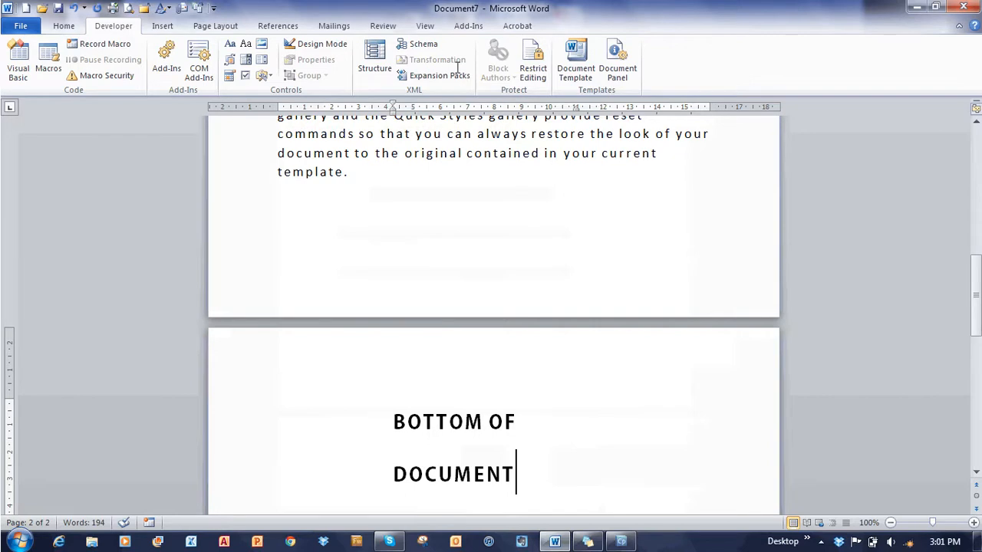
scroll(532, 175, "up", 7)
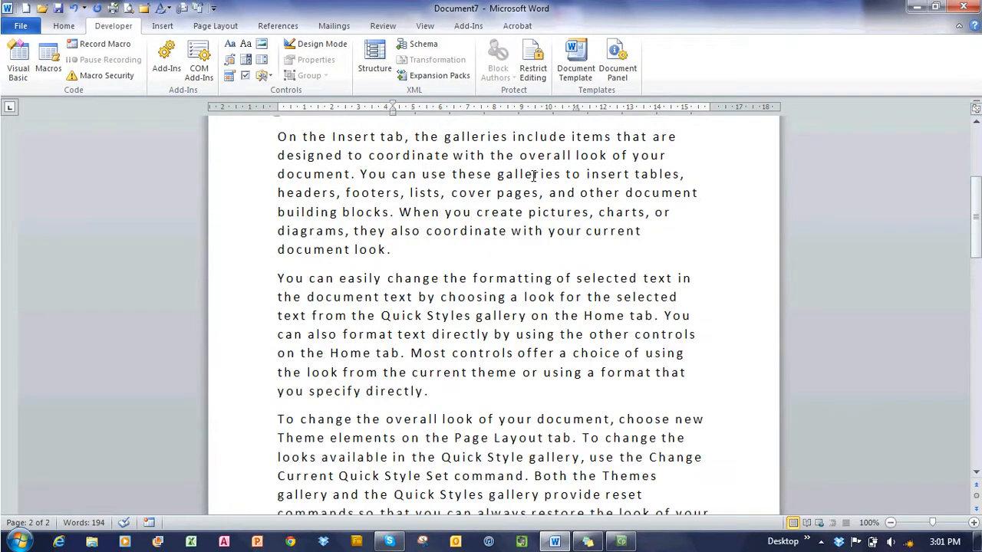
left_click(278, 142)
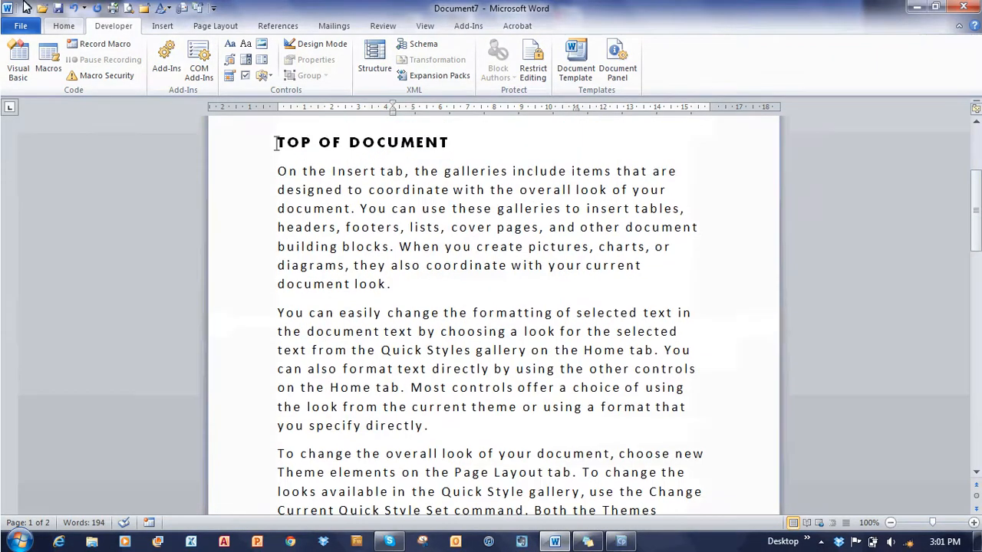
left_click(65, 28)
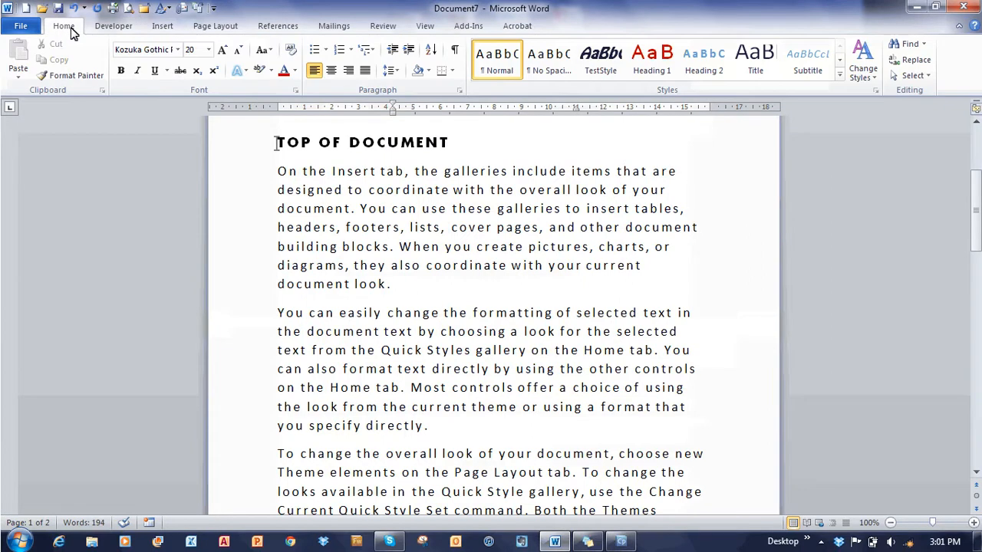
left_click(295, 91)
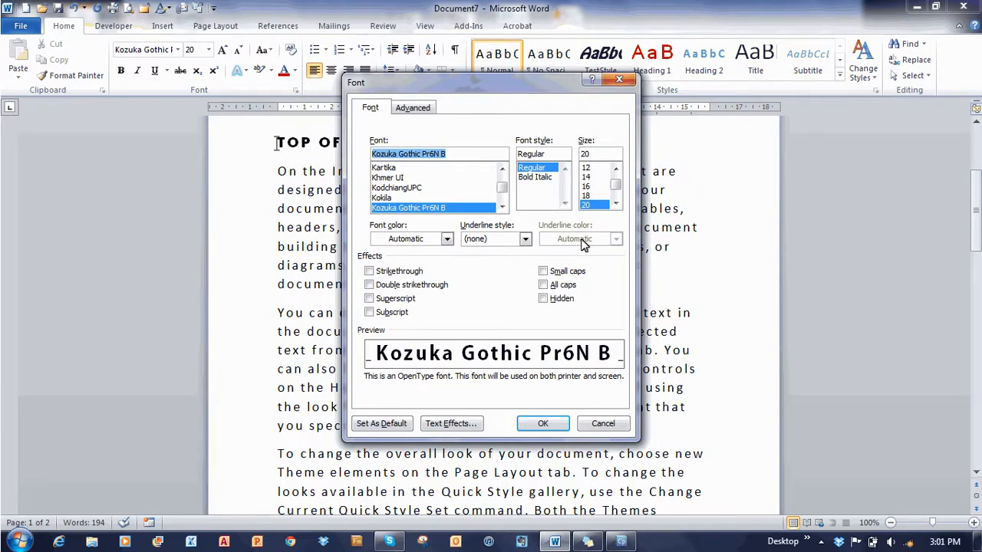
left_click(602, 424)
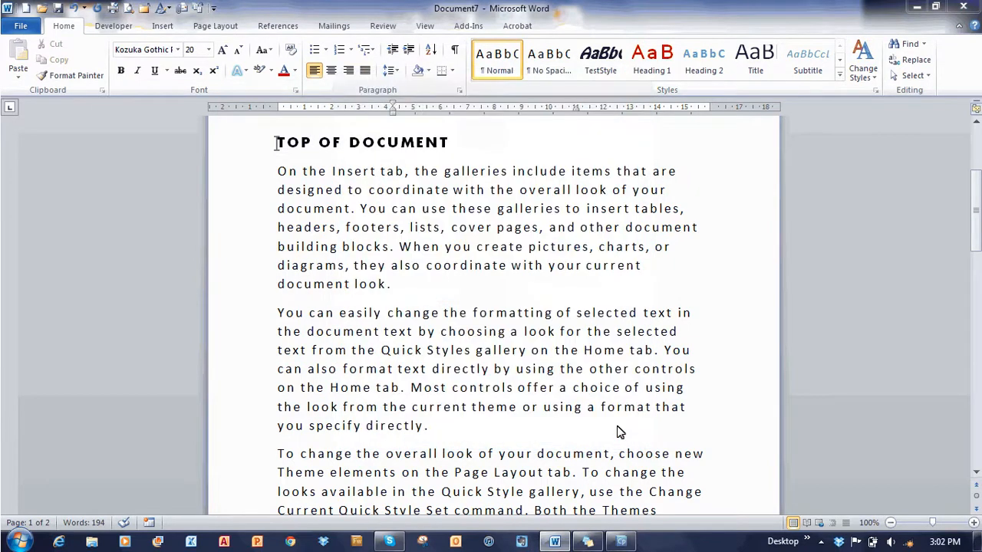